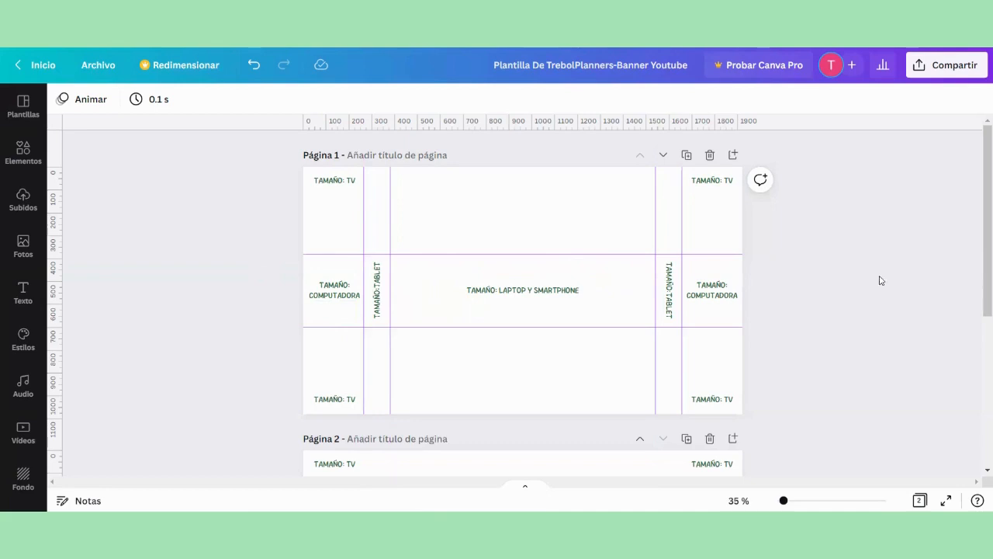
# Step: Examine the TV, computer, tablet, and laptop and smartphone size labels on pages 1 and 2 of the banner template
pyautogui.click(326, 186)
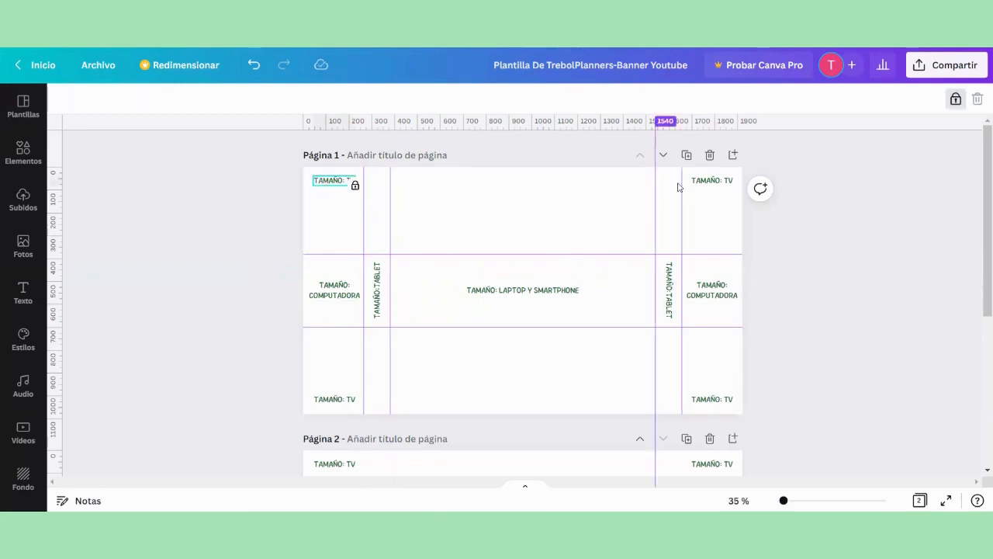
pyautogui.click(714, 184)
pyautogui.click(712, 291)
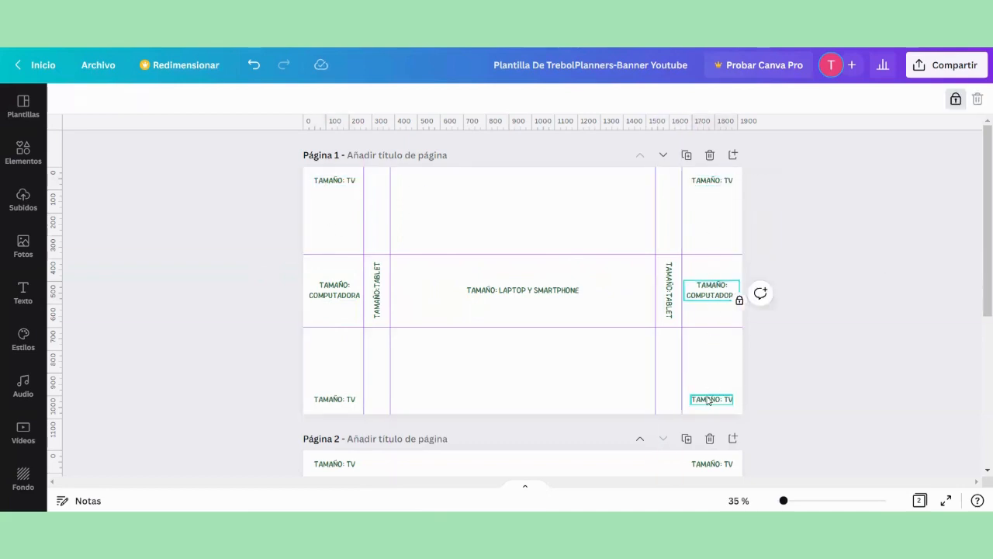
pyautogui.click(516, 361)
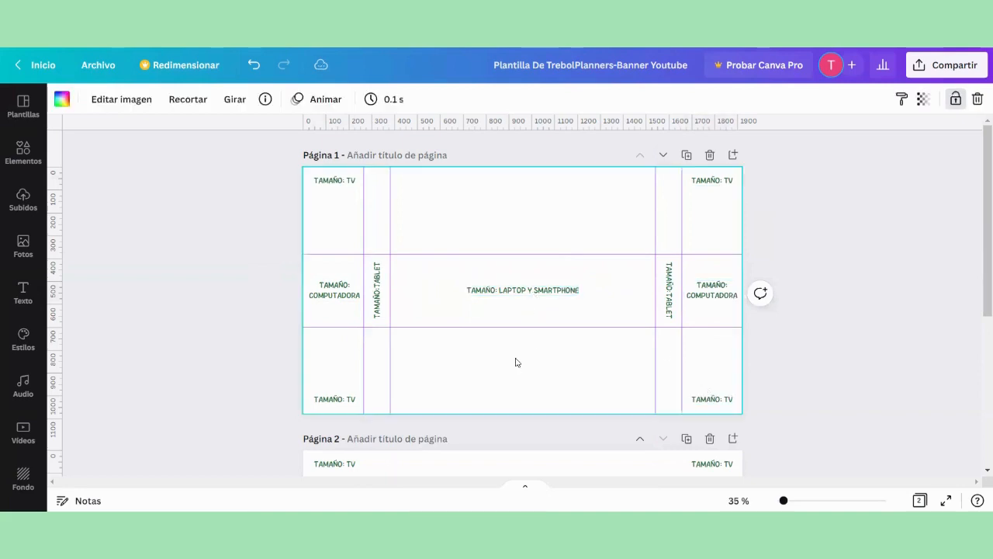
pyautogui.moveTo(979, 185); pyautogui.dragTo(978, 336)
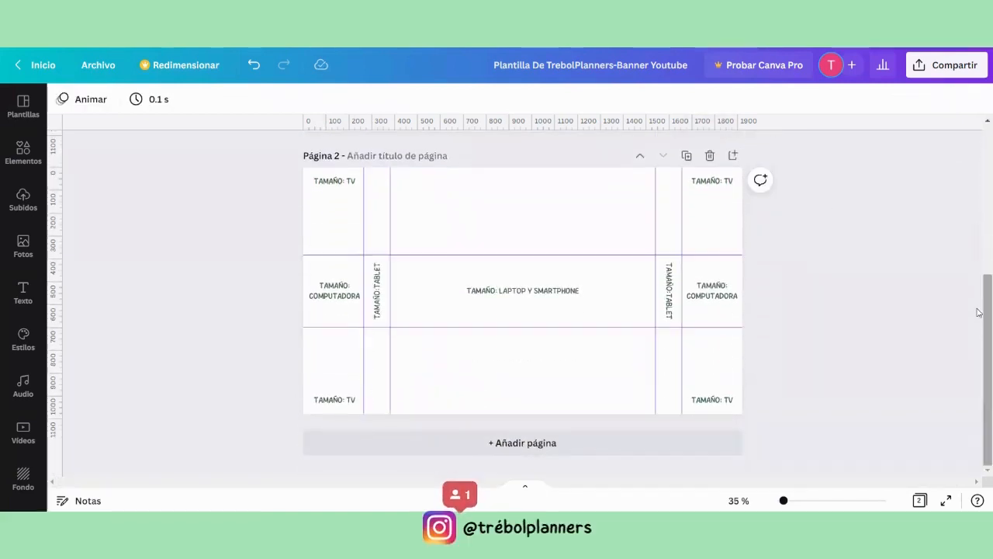
pyautogui.click(715, 182)
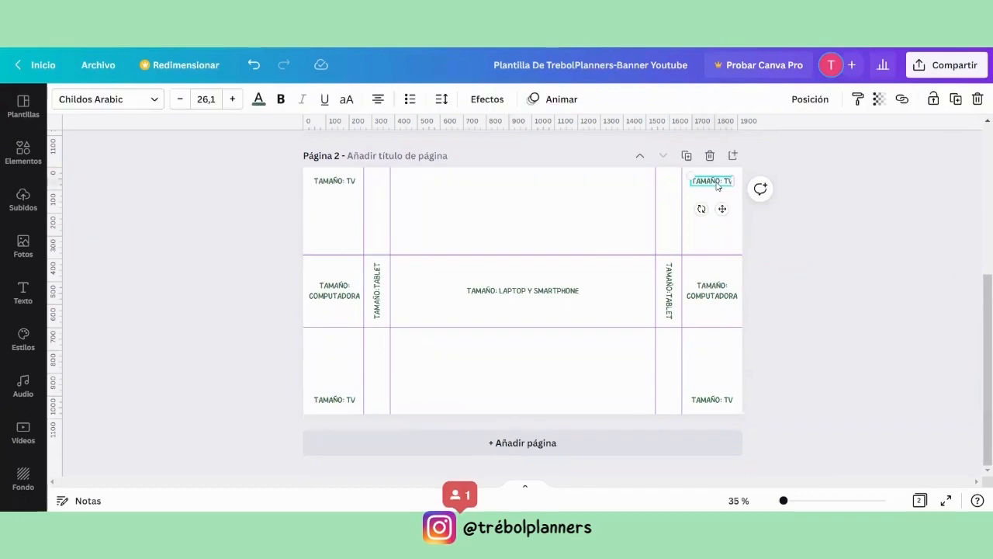
pyautogui.click(839, 253)
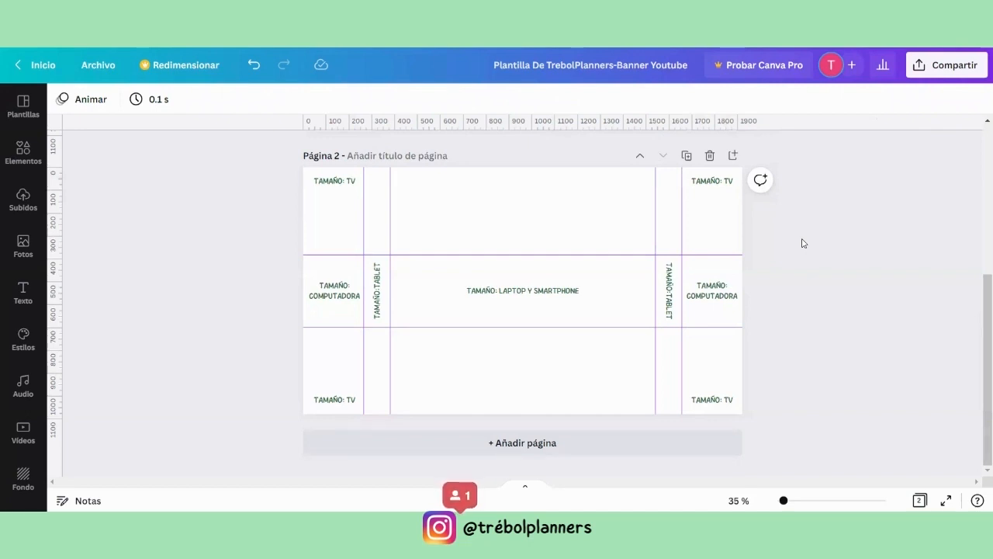
pyautogui.click(726, 180)
pyautogui.click(582, 214)
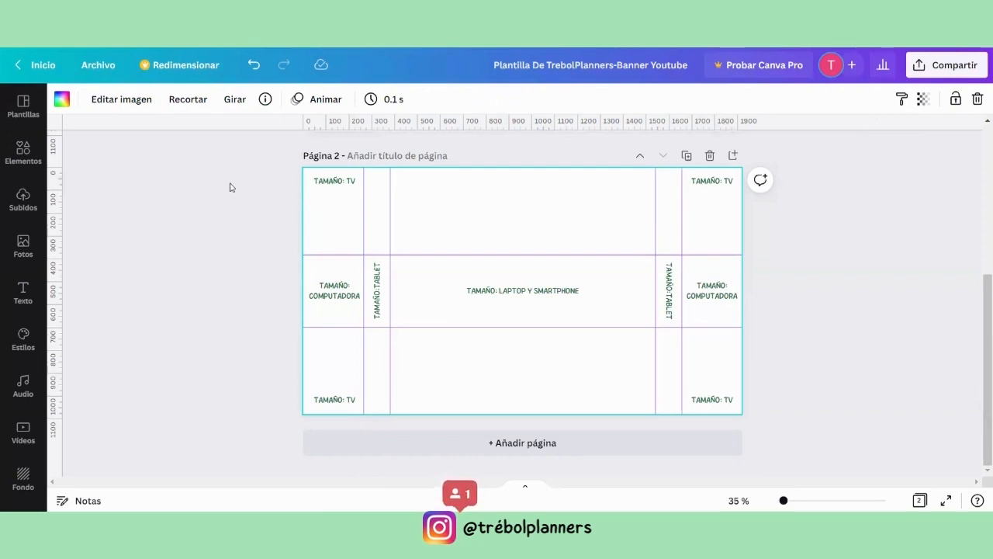
# Step: Group all the device-size text labels on page 2 and delete them
pyautogui.moveTo(236, 171); pyautogui.dragTo(733, 404)
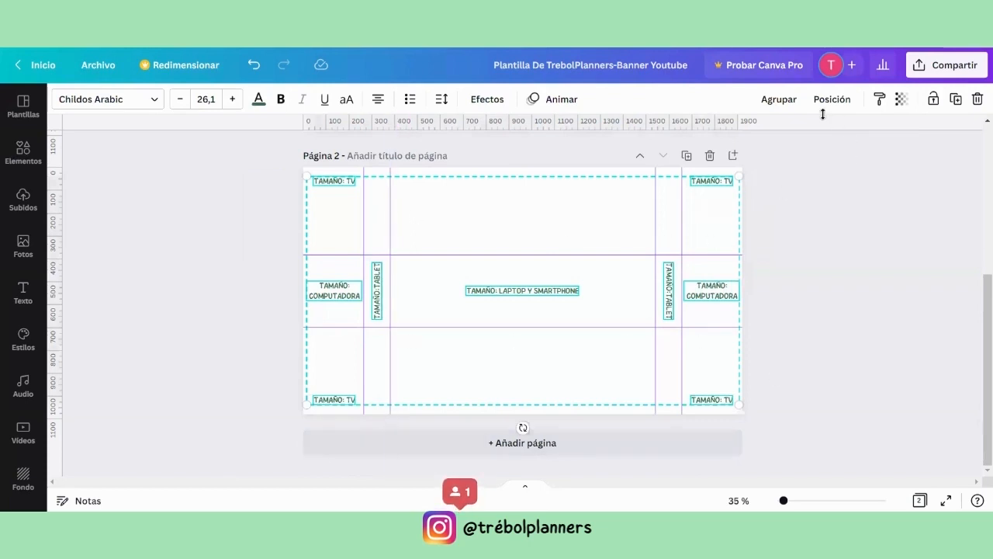
pyautogui.click(785, 101)
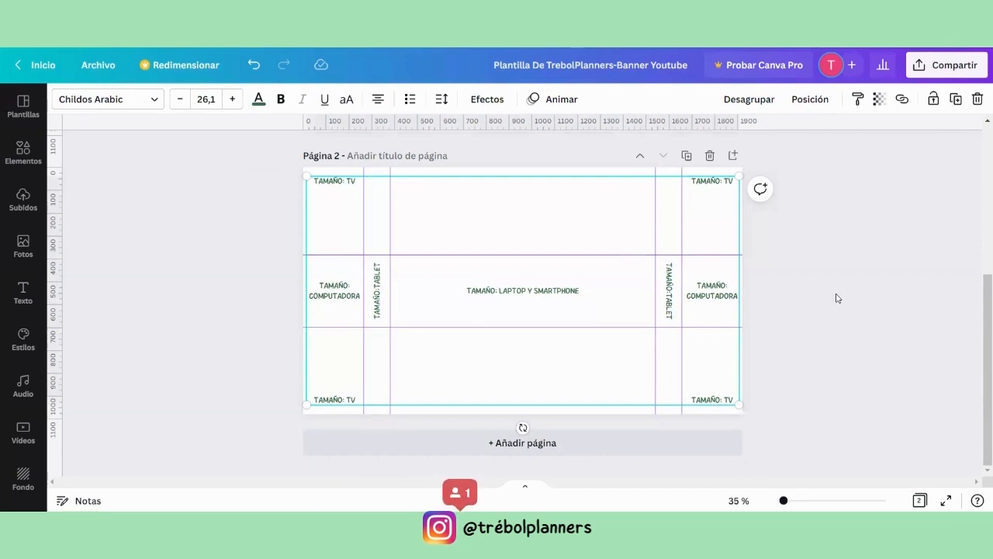
pyautogui.press('Delete')
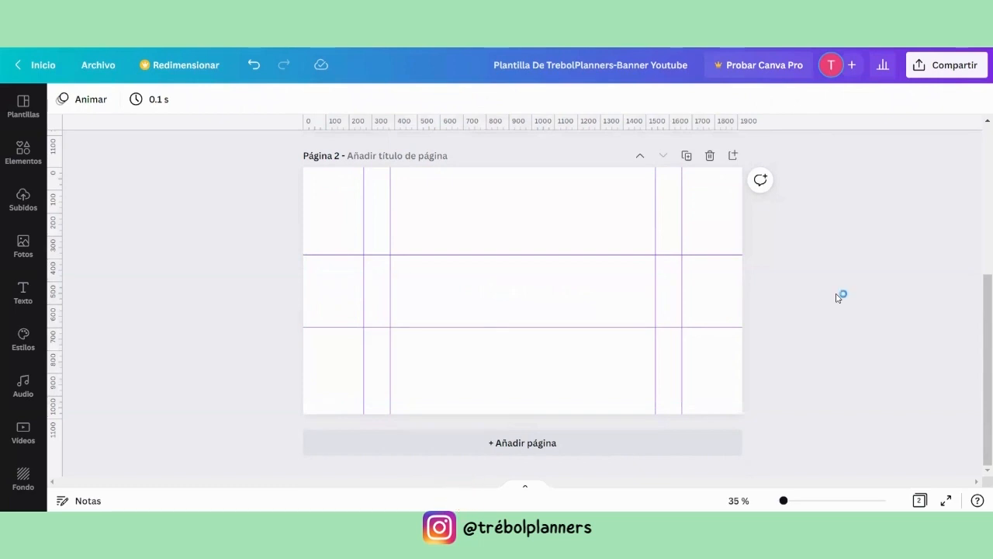
# Step: Change the background colour of page 2 to light grey #F1F1F1
pyautogui.click(516, 187)
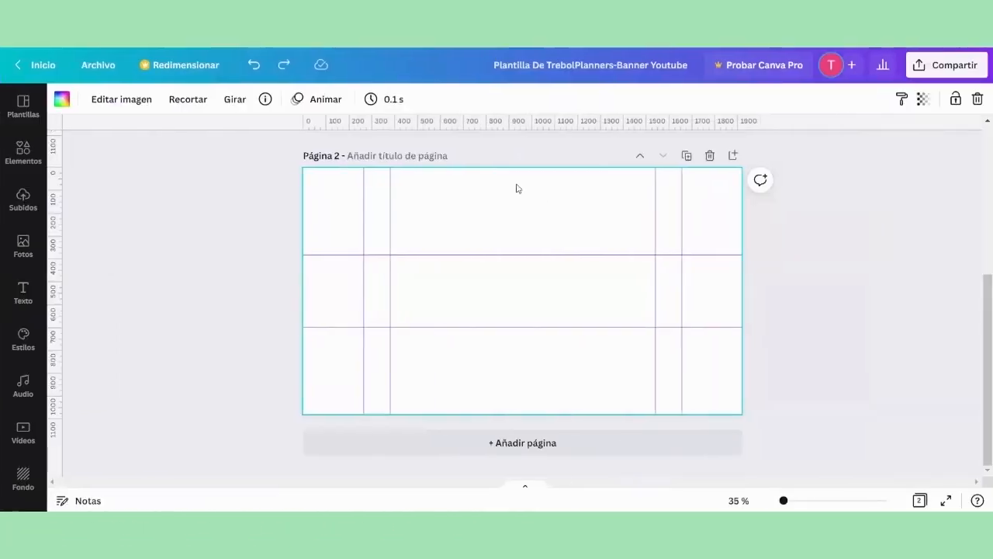
pyautogui.click(61, 98)
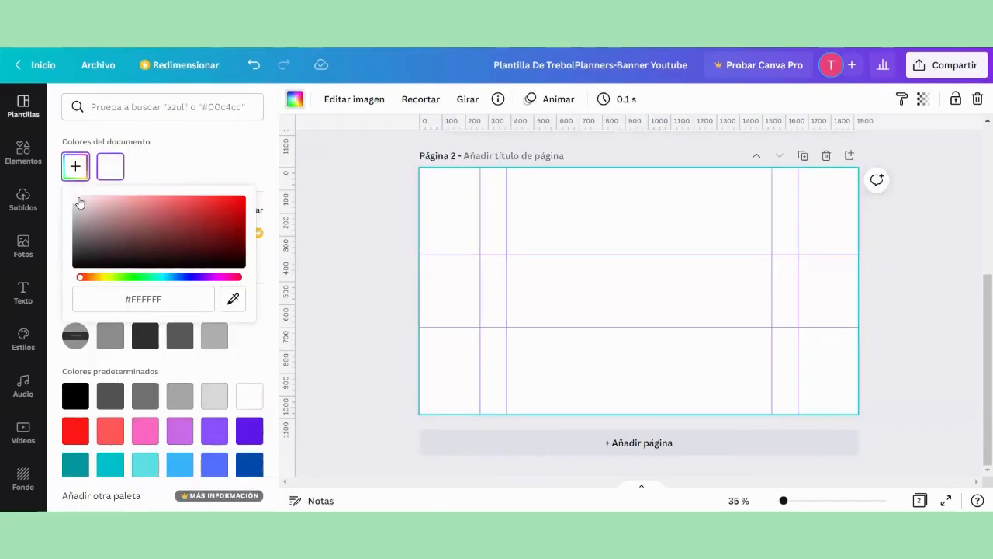
pyautogui.click(78, 201)
pyautogui.moveTo(78, 200); pyautogui.dragTo(76, 200)
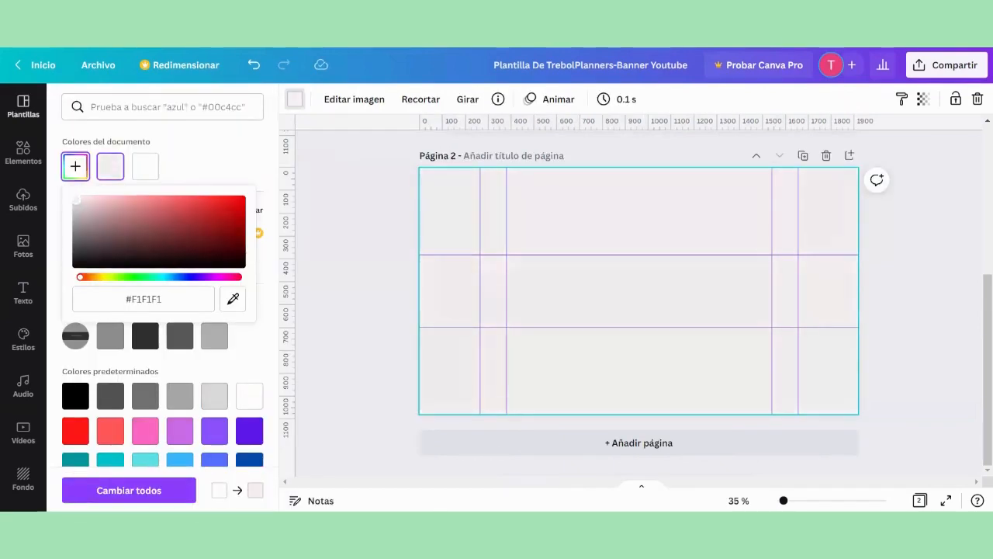
pyautogui.click(331, 170)
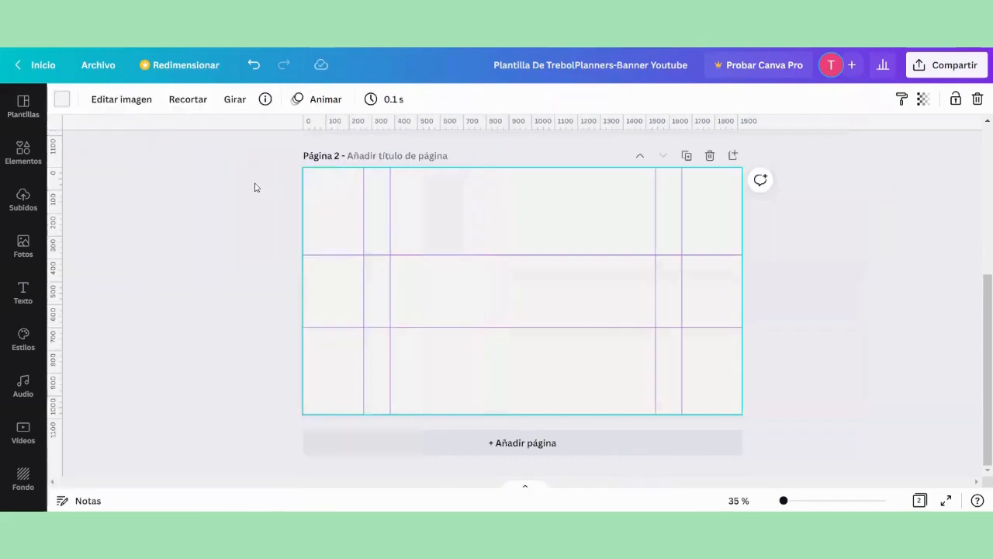
# Step: Browse the complete frame collection and add the slanted photo frame with jagged, stepped edges to page 2
pyautogui.click(17, 155)
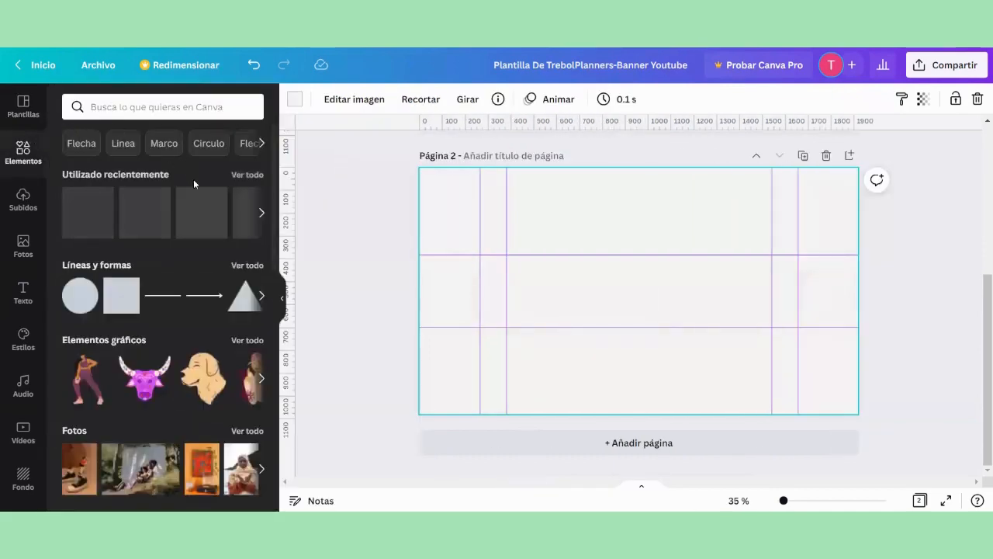
pyautogui.scroll(-5, 202, 186)
pyautogui.scroll(-4, 228, 202)
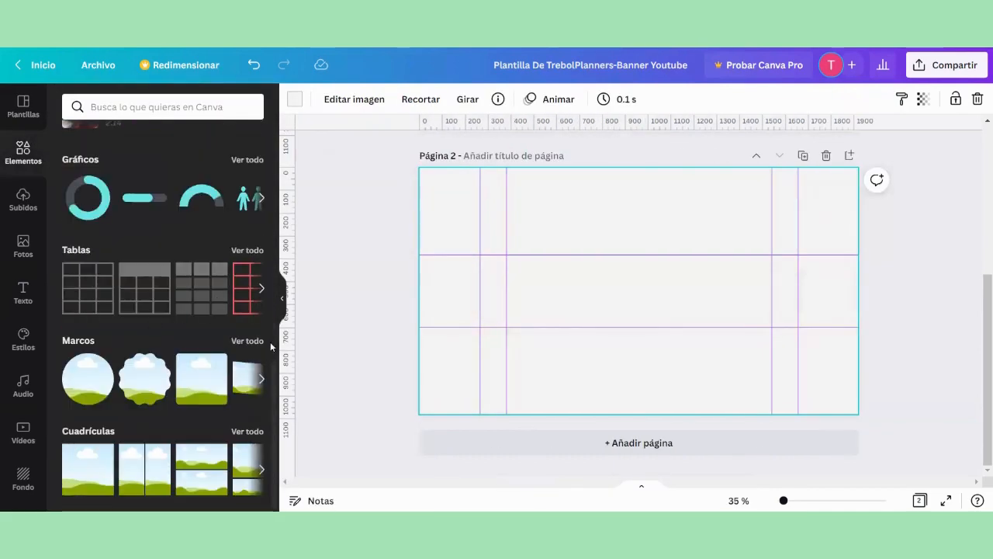
pyautogui.click(246, 340)
pyautogui.scroll(-5, 243, 285)
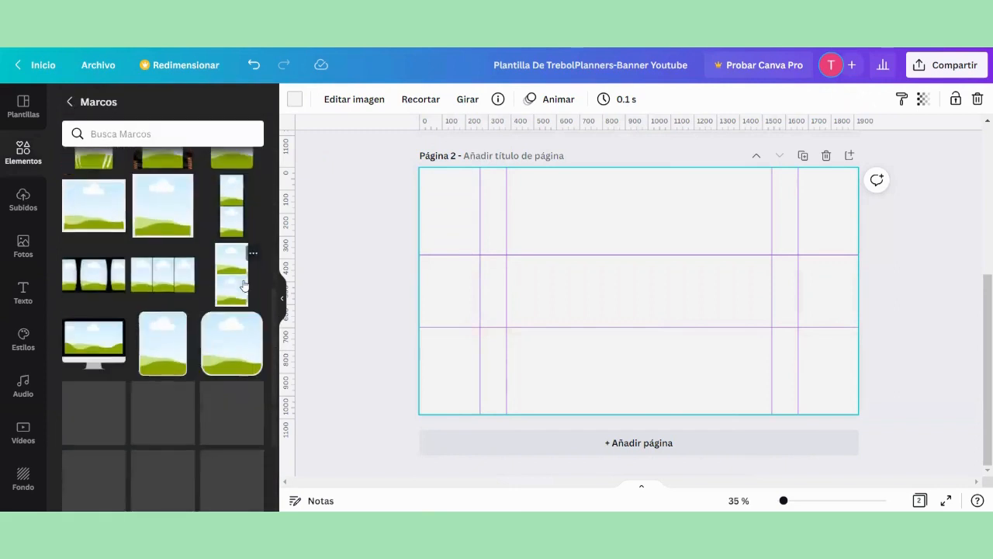
pyautogui.scroll(-5, 242, 285)
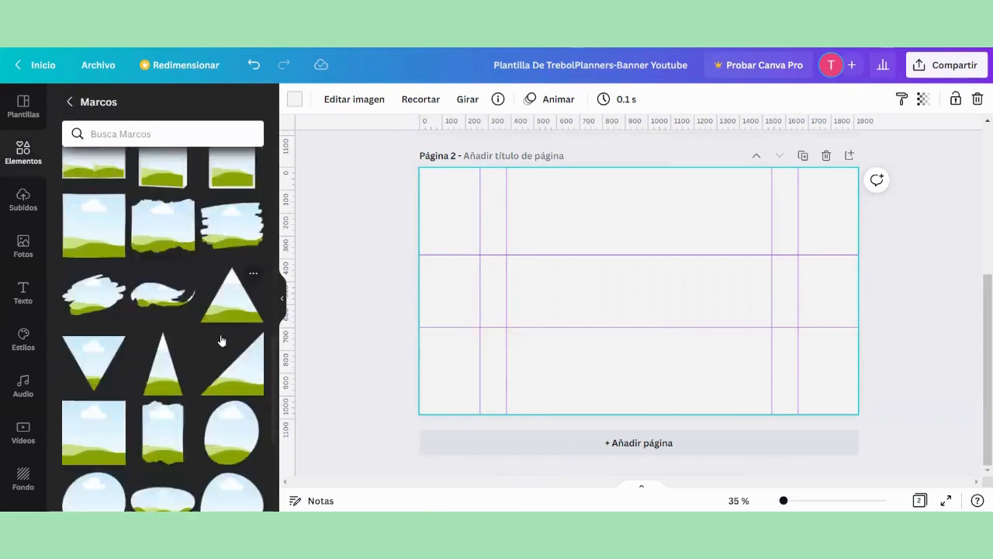
pyautogui.scroll(-5, 217, 338)
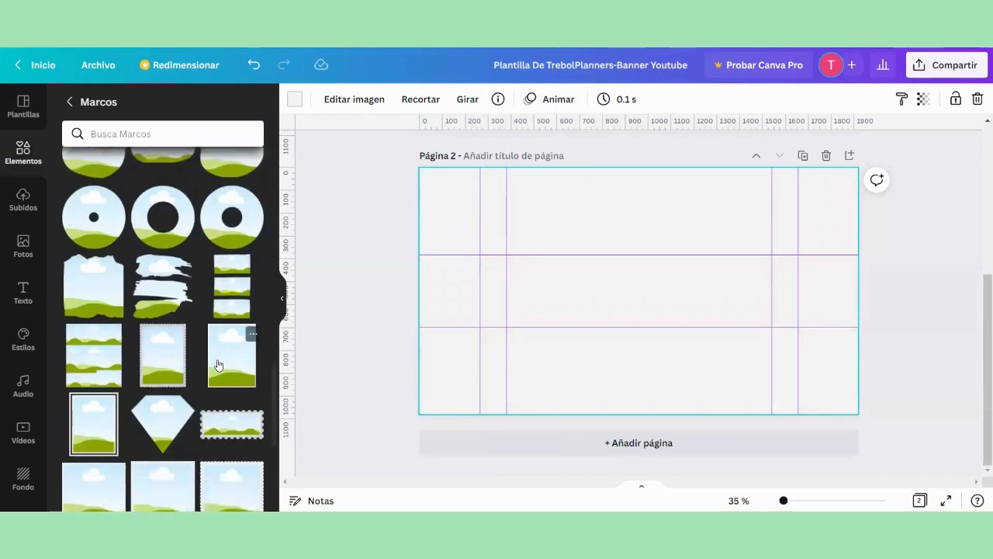
pyautogui.scroll(-10, 216, 358)
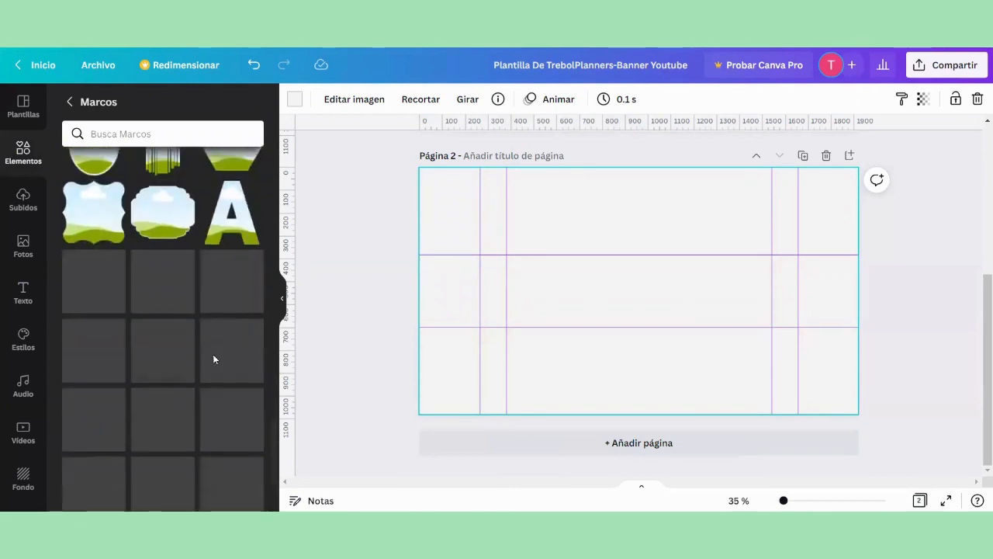
pyautogui.scroll(-5, 213, 346)
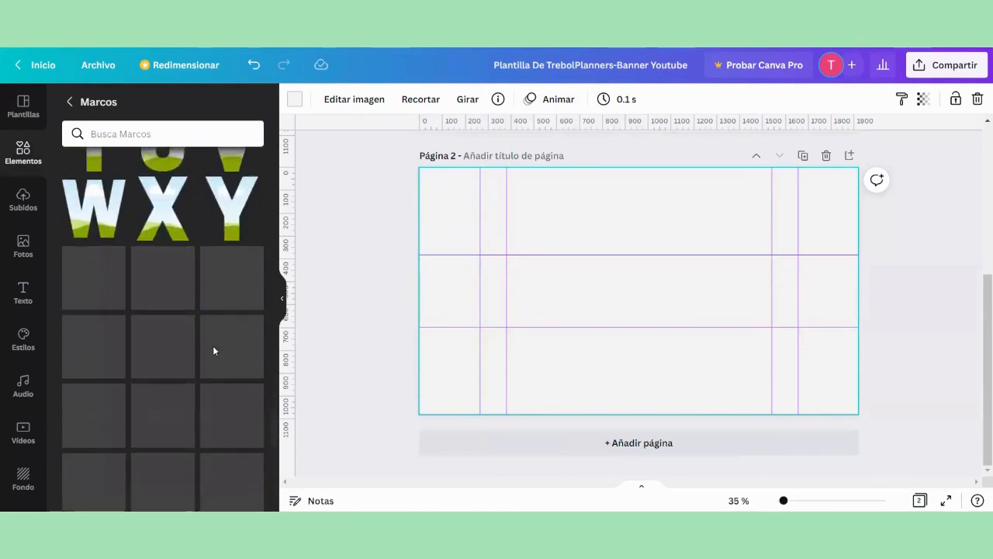
pyautogui.scroll(-6, 215, 340)
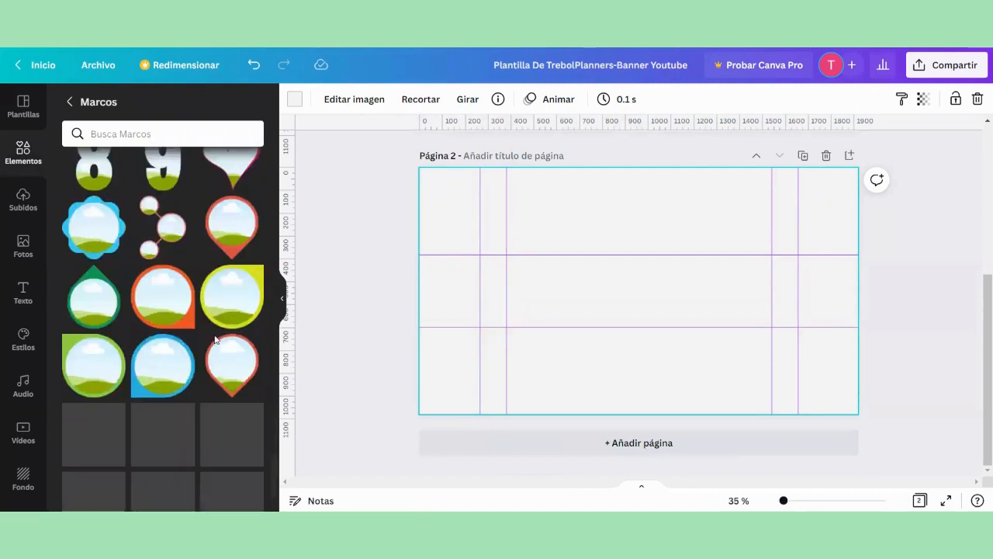
pyautogui.scroll(-6, 215, 339)
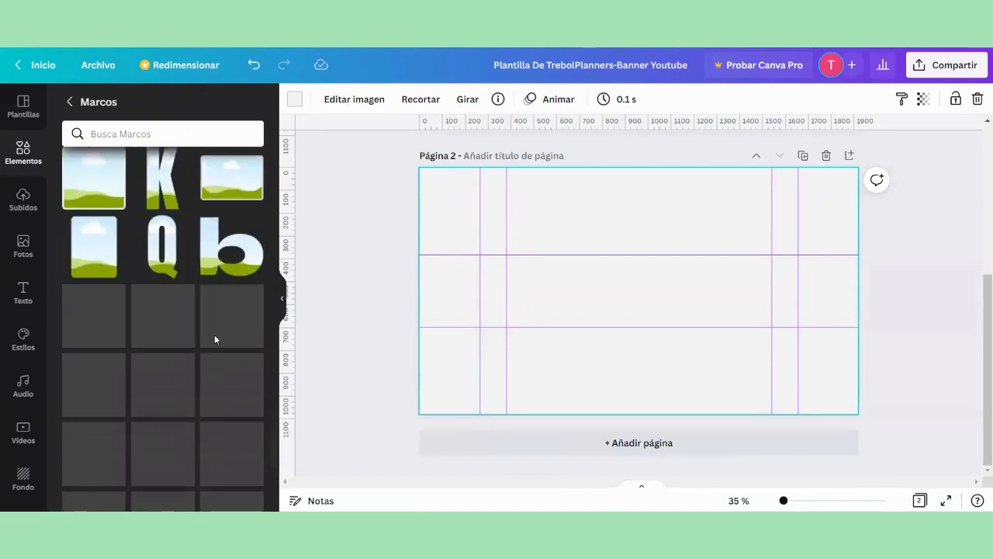
pyautogui.scroll(-7, 208, 341)
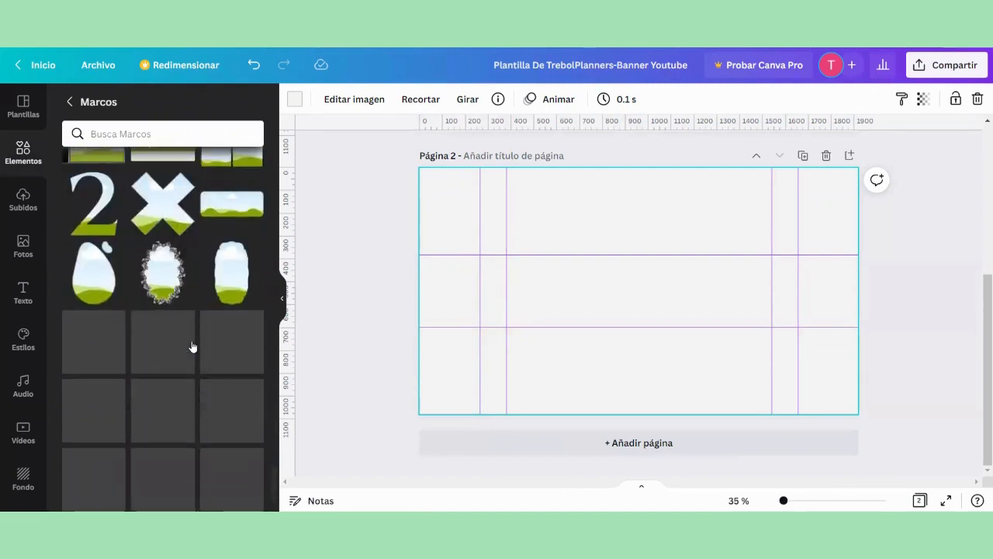
pyautogui.scroll(-2, 193, 345)
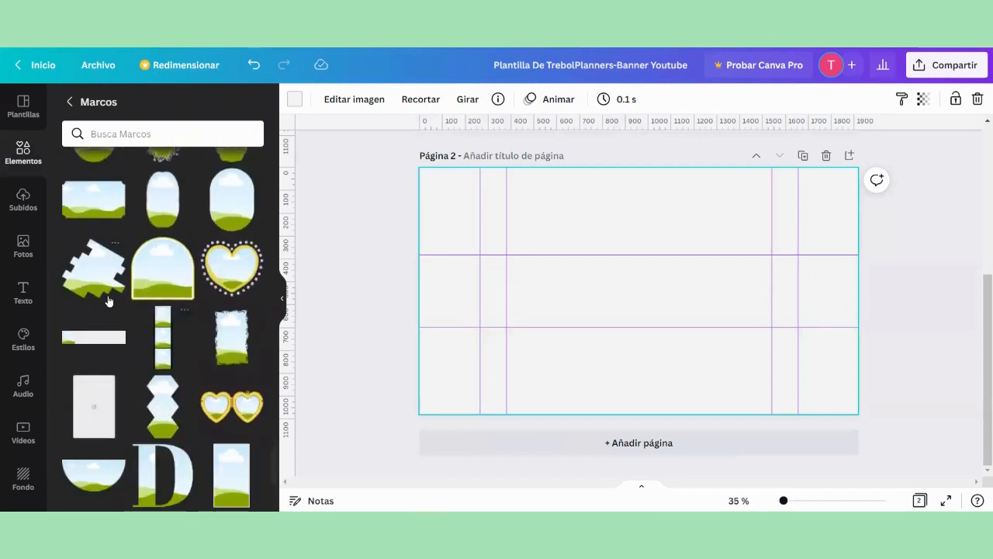
pyautogui.click(103, 283)
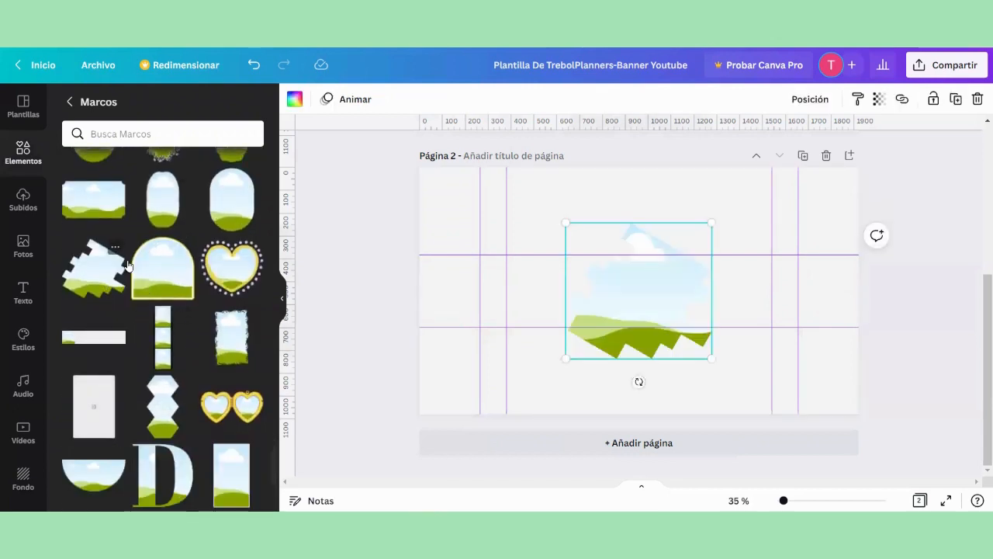
pyautogui.click(281, 299)
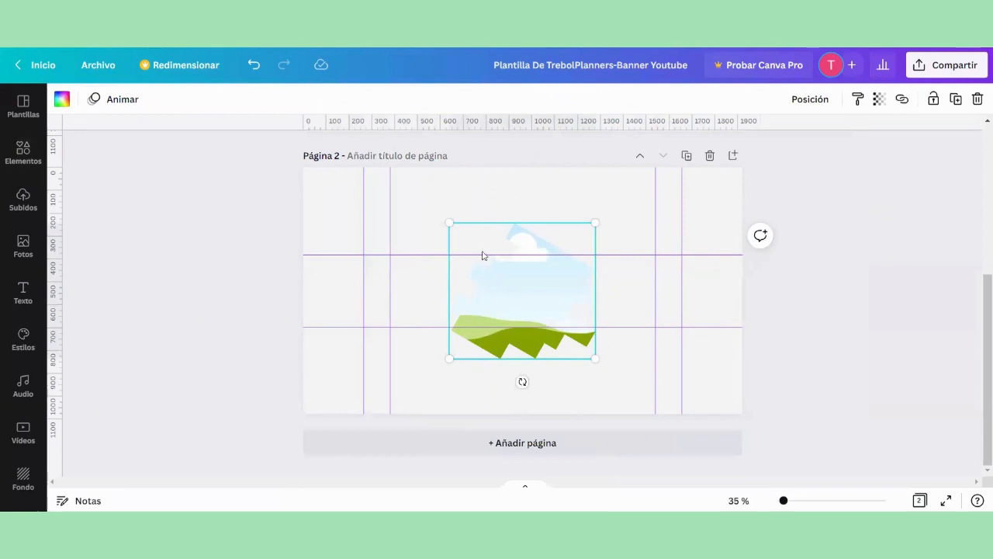
# Step: Shrink the jagged frame to about 420 px wide and place it at the right end of the central laptop and smartphone area
pyautogui.moveTo(448, 220); pyautogui.dragTo(497, 268)
pyautogui.moveTo(539, 303); pyautogui.dragTo(619, 279)
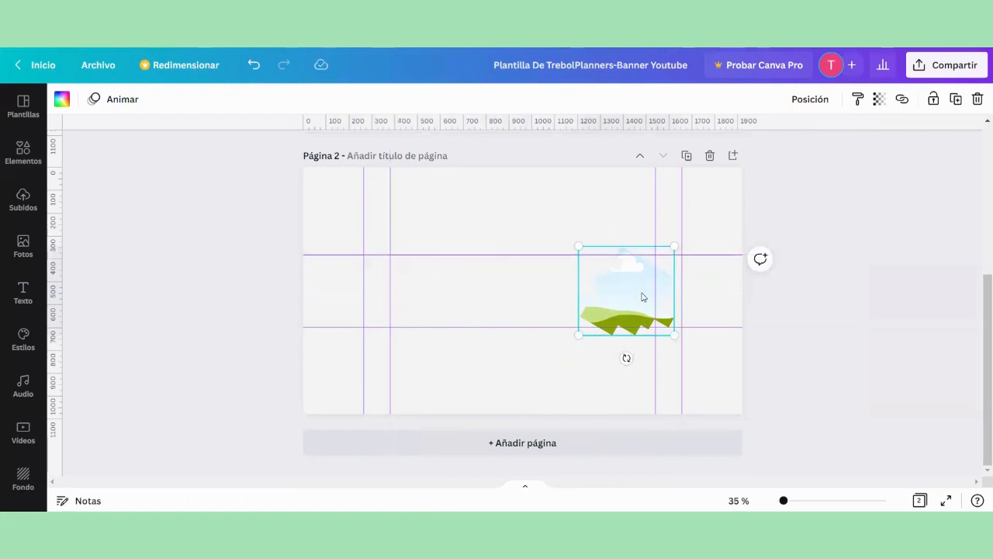
pyautogui.moveTo(643, 297); pyautogui.dragTo(640, 290)
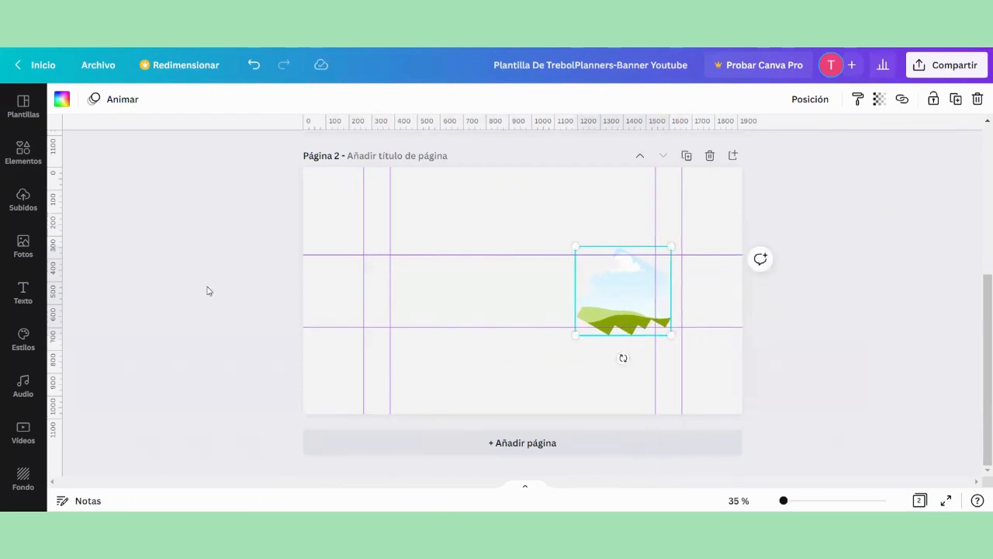
pyautogui.click(273, 263)
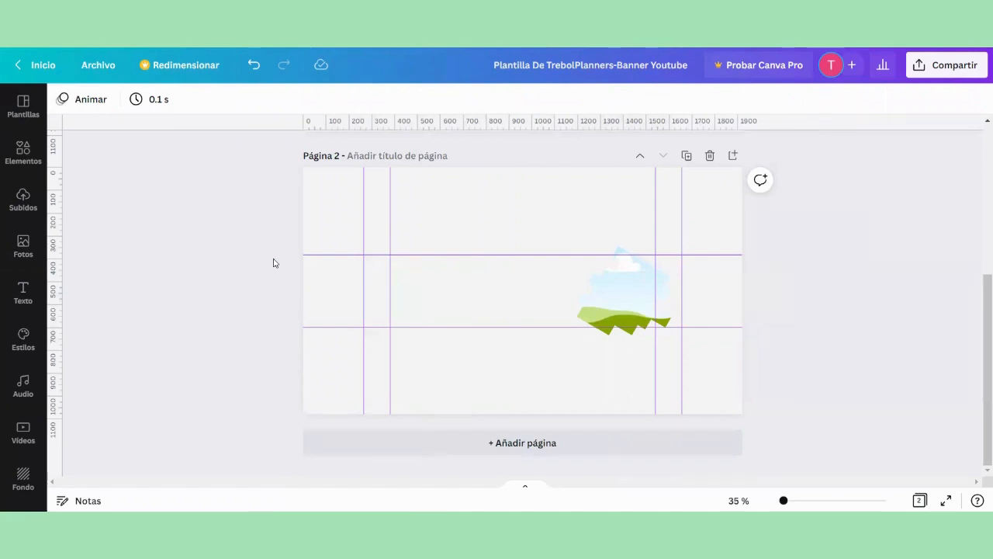
pyautogui.click(31, 198)
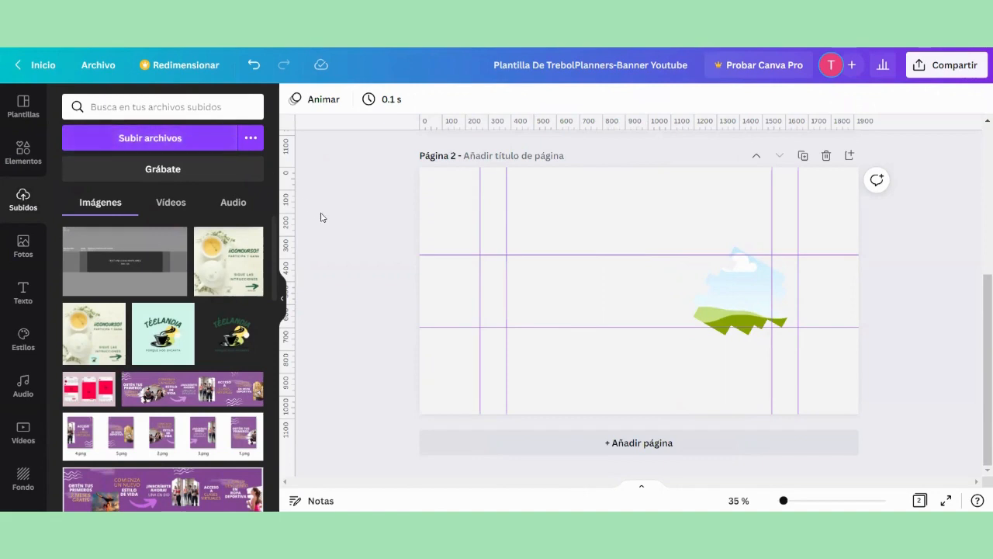
pyautogui.click(283, 291)
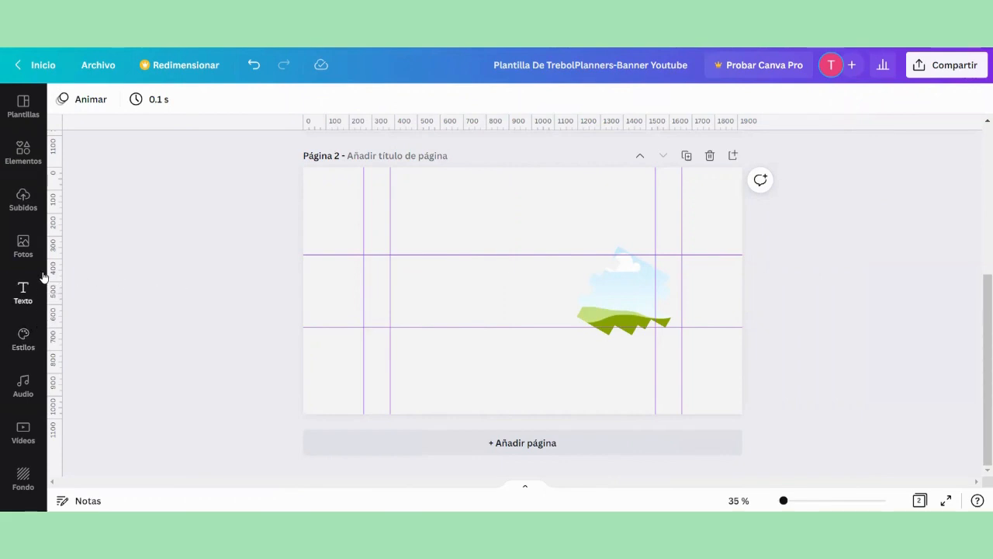
# Step: Search the photo library for "COCINA"
pyautogui.click(31, 248)
pyautogui.write('CO')
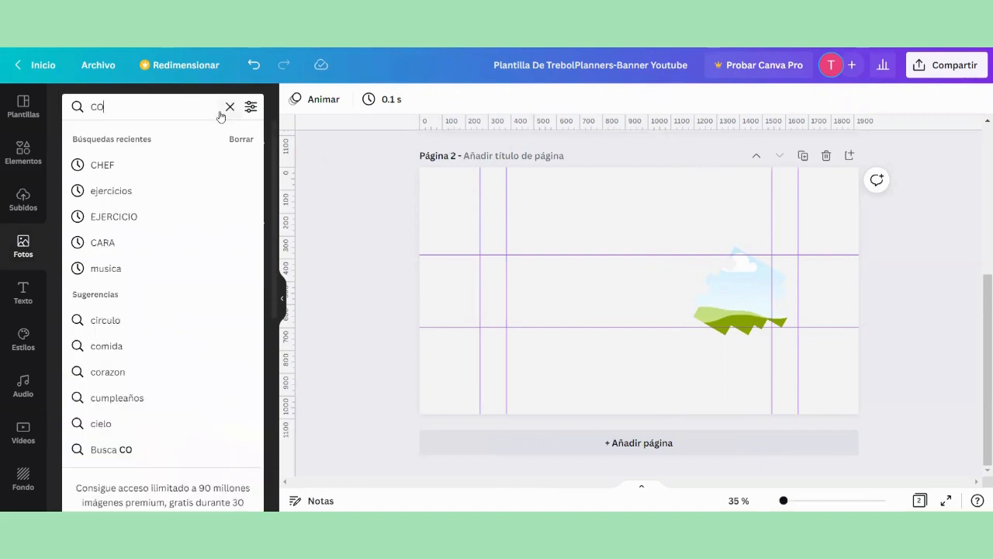
pyautogui.write('CINA')
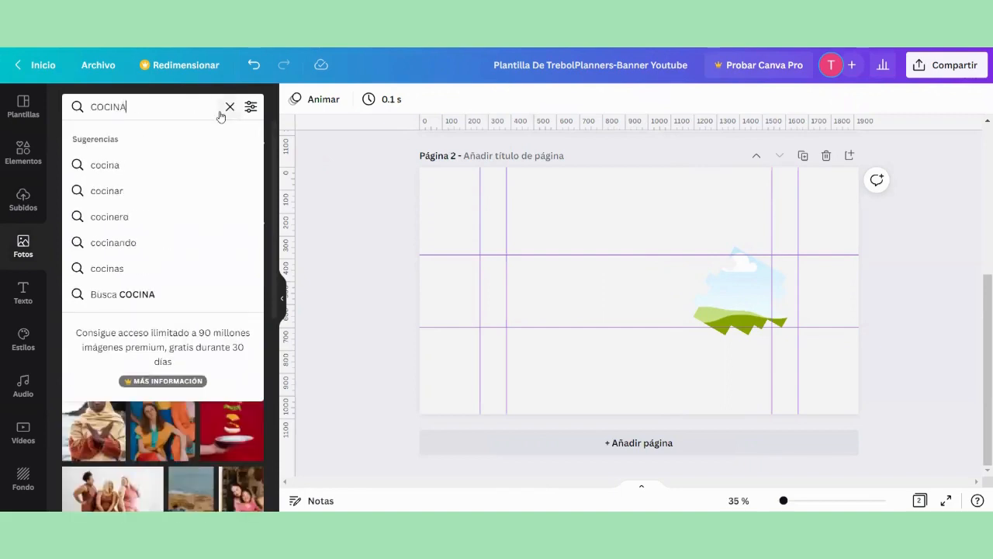
pyautogui.press('Return')
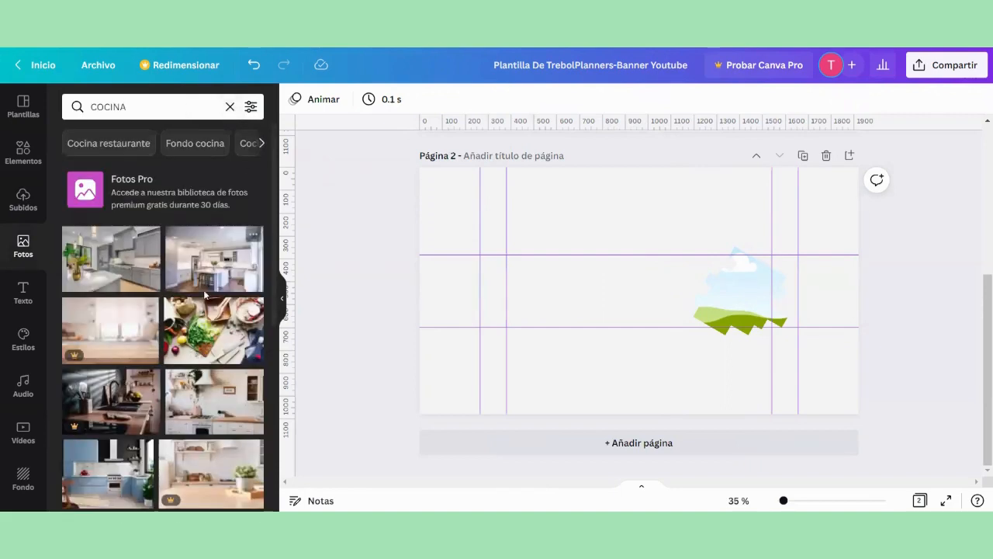
# Step: Look through the kitchen photos, clear that query and search the photo library for "CHEF"
pyautogui.scroll(-5, 215, 298)
pyautogui.scroll(-3, 216, 295)
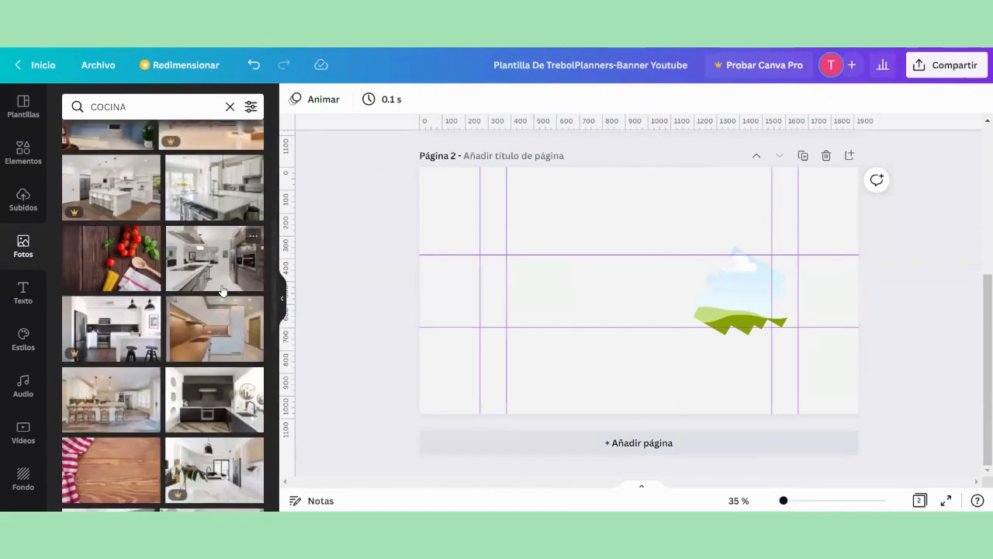
pyautogui.click(251, 106)
pyautogui.click(230, 107)
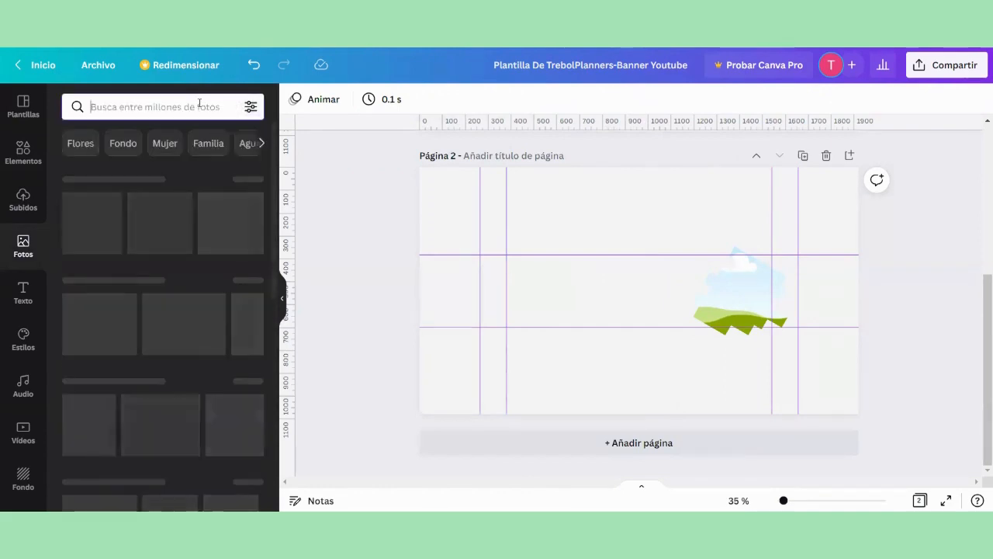
pyautogui.click(199, 104)
pyautogui.write('C')
pyautogui.click(102, 190)
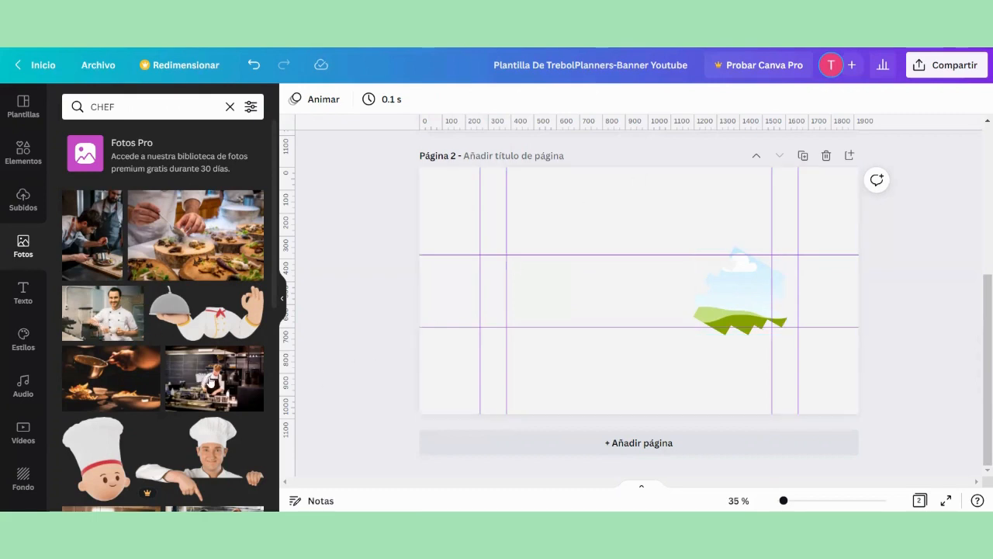
# Step: Add the photo of the chef cooking in a dark kitchen to page 2 and fill the jagged frame with it
pyautogui.click(212, 380)
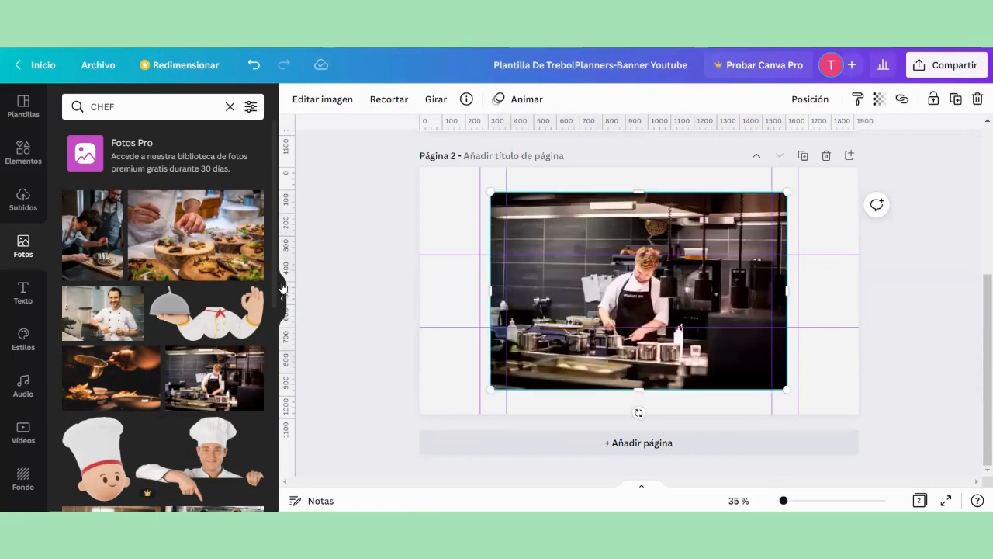
pyautogui.click(282, 287)
pyautogui.moveTo(481, 292); pyautogui.dragTo(624, 289)
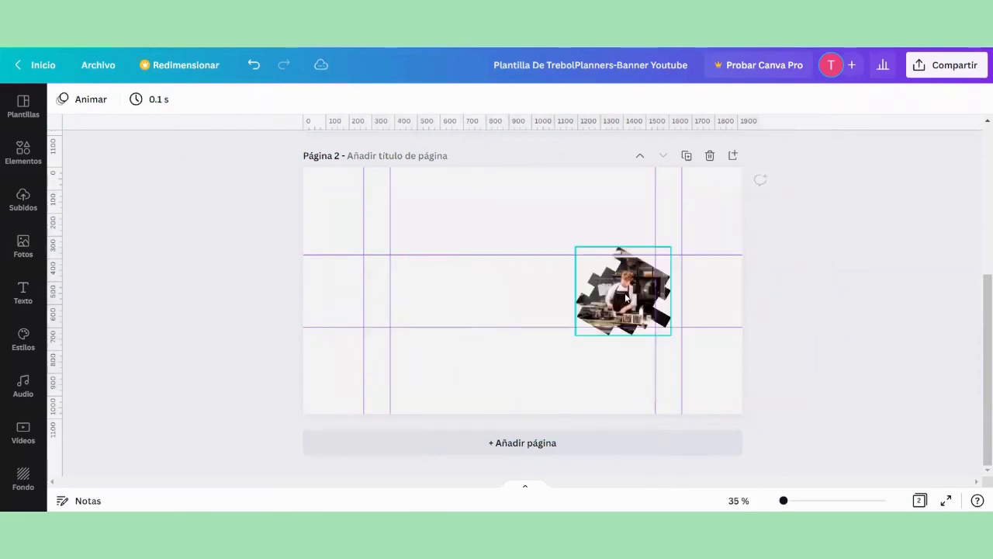
# Step: Enlarge the chef photo inside the jagged frame to about 790 px wide, reposition it to centre the chef, and apply the crop
pyautogui.click(786, 500)
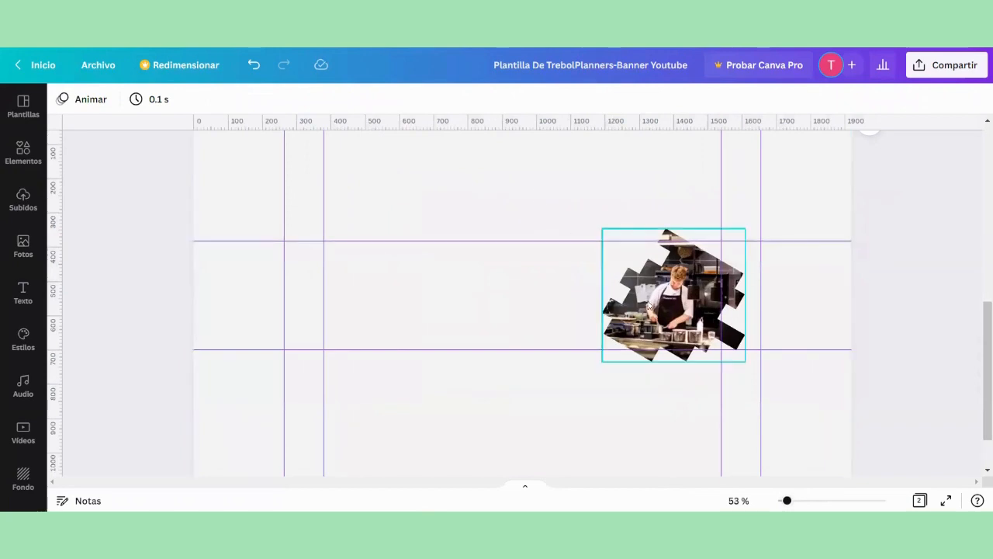
pyautogui.click(679, 297)
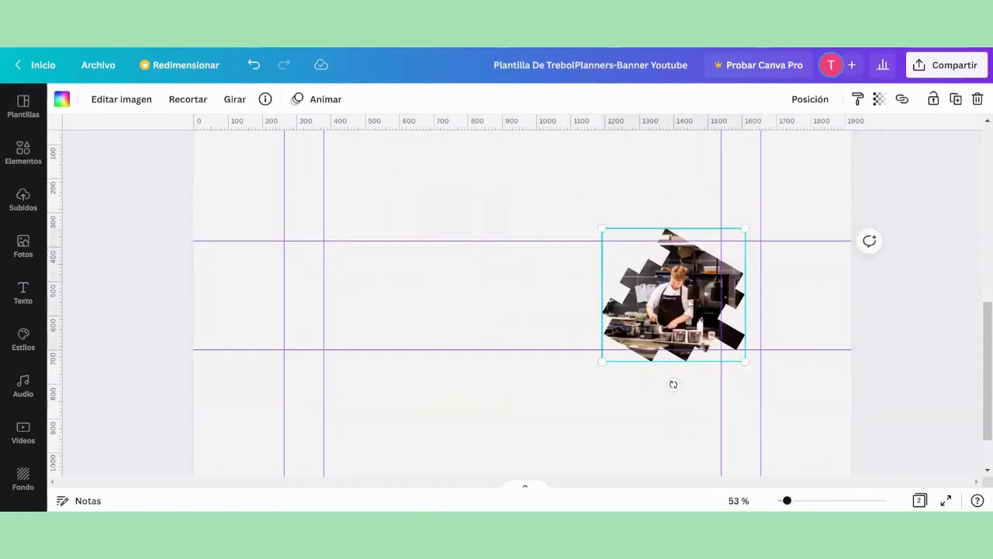
pyautogui.doubleClick(672, 295)
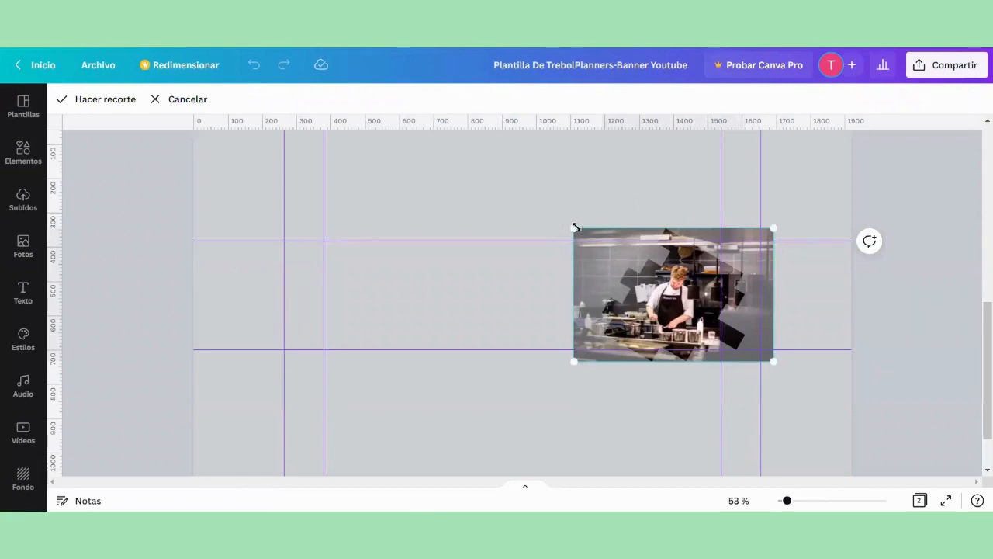
pyautogui.moveTo(575, 226); pyautogui.dragTo(523, 197)
pyautogui.moveTo(632, 263); pyautogui.dragTo(655, 277)
pyautogui.moveTo(548, 212); pyautogui.dragTo(525, 195)
pyautogui.moveTo(633, 281); pyautogui.dragTo(647, 281)
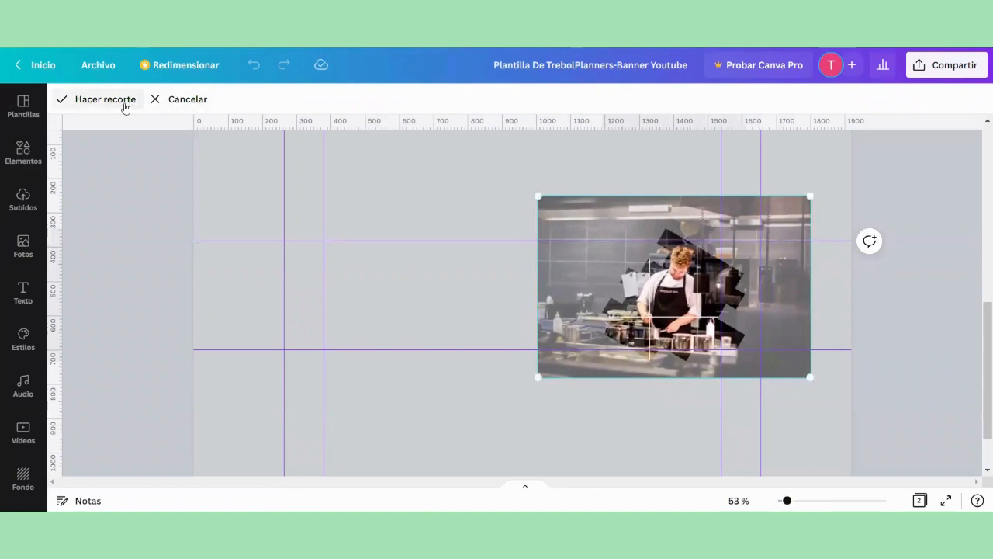
pyautogui.click(98, 107)
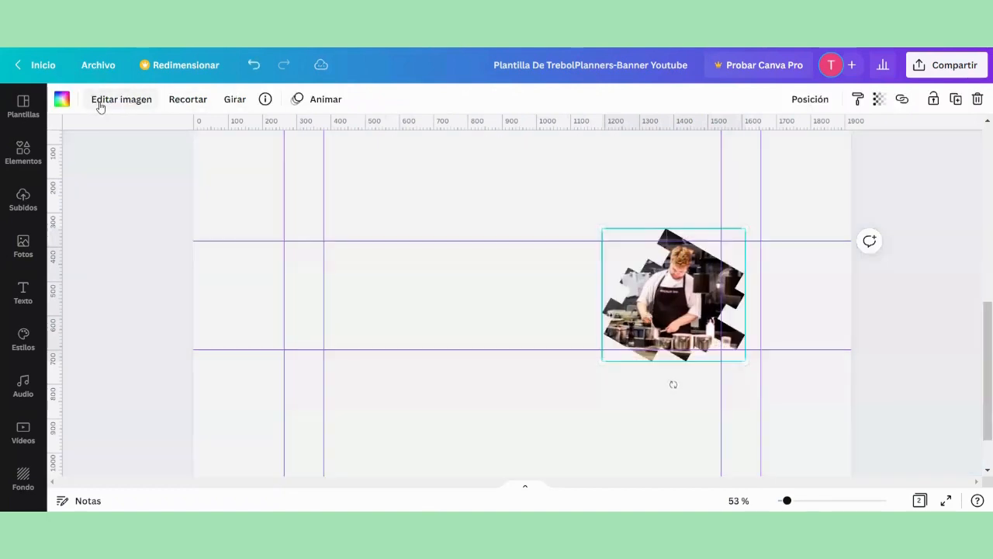
pyautogui.click(113, 277)
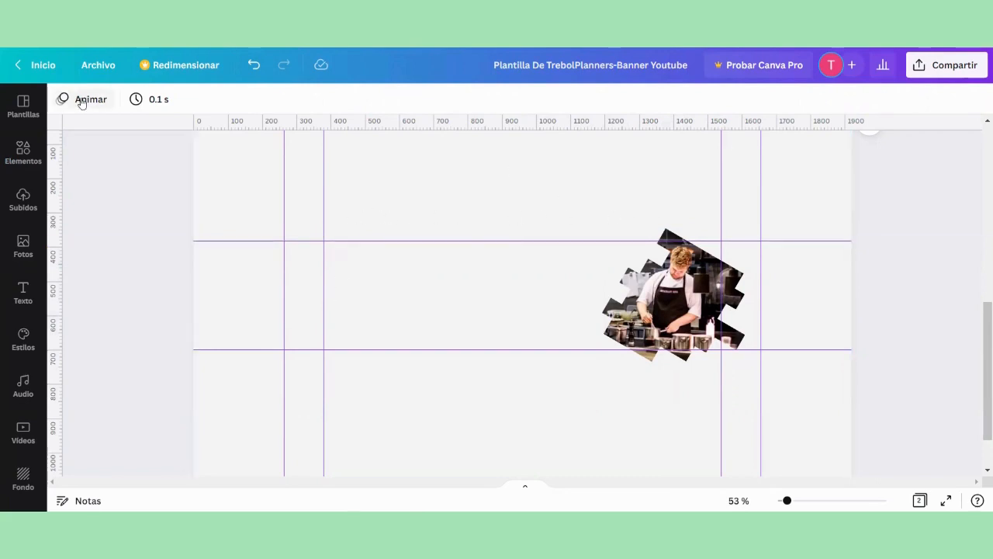
# Step: Search the elements for "PAPEL RASGADO" and add the wedge-shaped brown torn paper to page 2
pyautogui.click(23, 151)
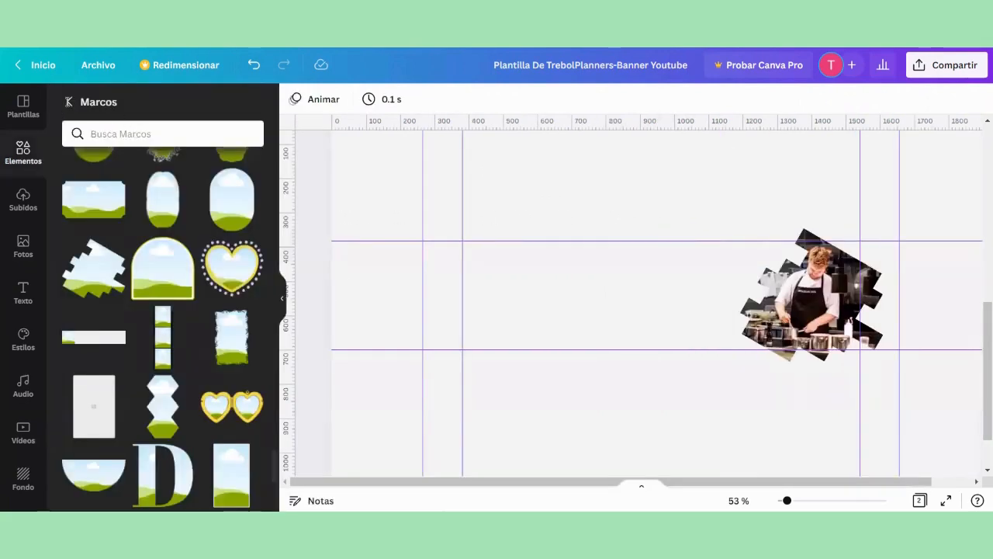
pyautogui.click(67, 102)
pyautogui.click(124, 106)
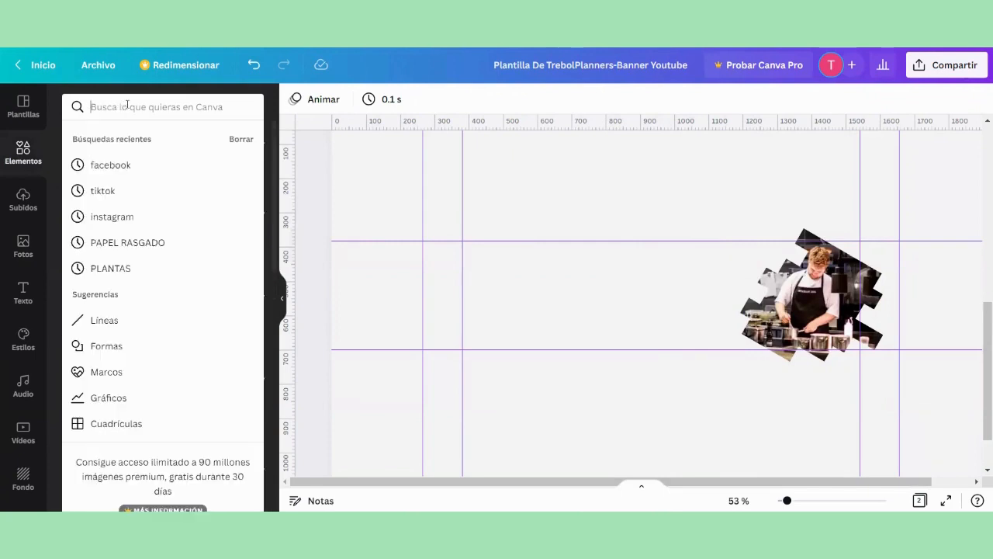
pyautogui.write('PAPEL')
pyautogui.click(147, 164)
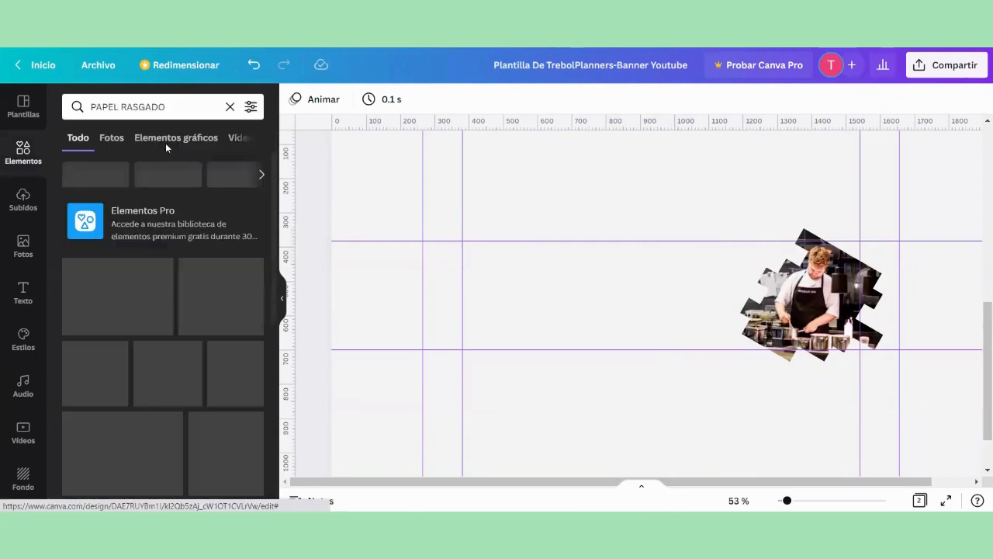
pyautogui.scroll(-1, 184, 407)
pyautogui.scroll(-1, 184, 406)
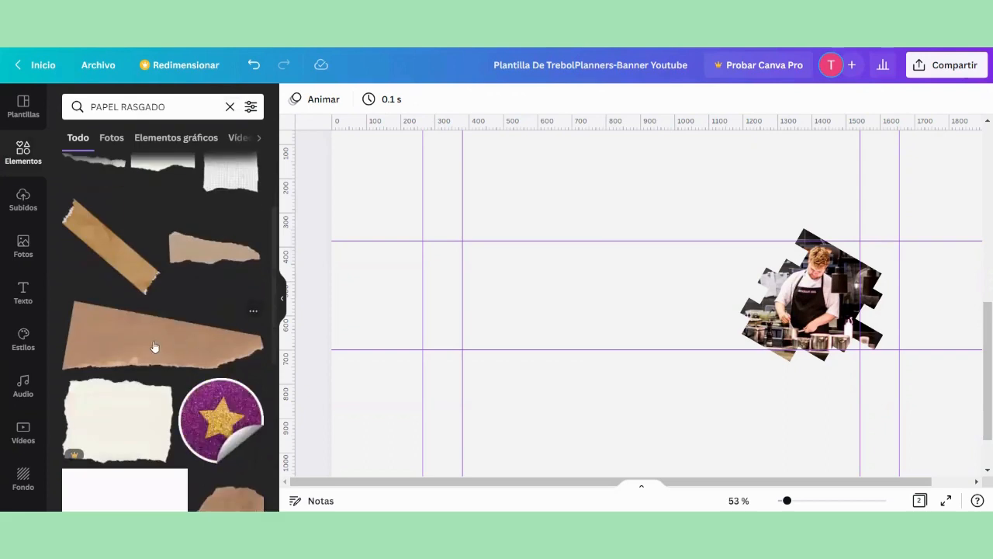
pyautogui.click(153, 348)
pyautogui.click(281, 303)
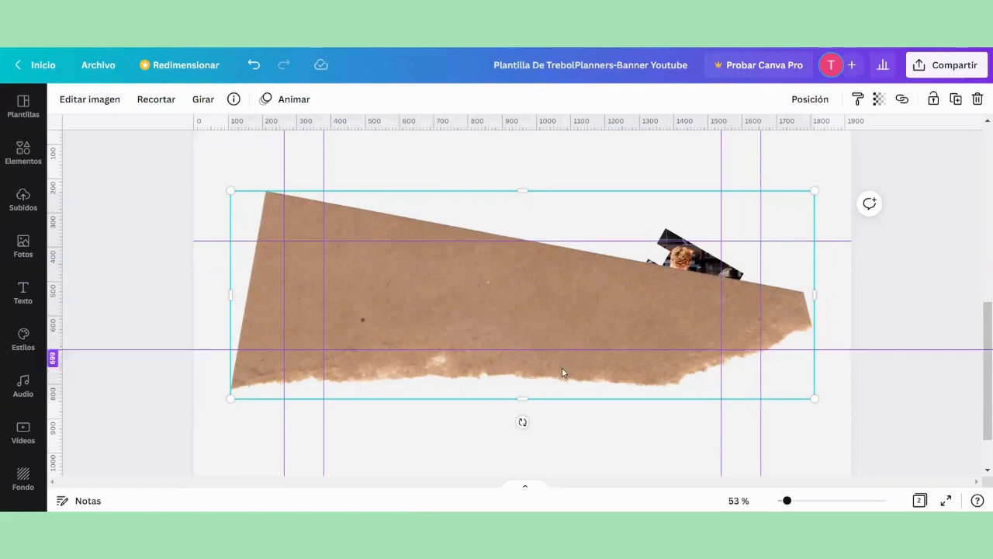
# Step: Rotate the torn paper until its straight upper edge is level, shrink it to about 1230 px wide and place it across the central area
pyautogui.moveTo(522, 421); pyautogui.dragTo(546, 414)
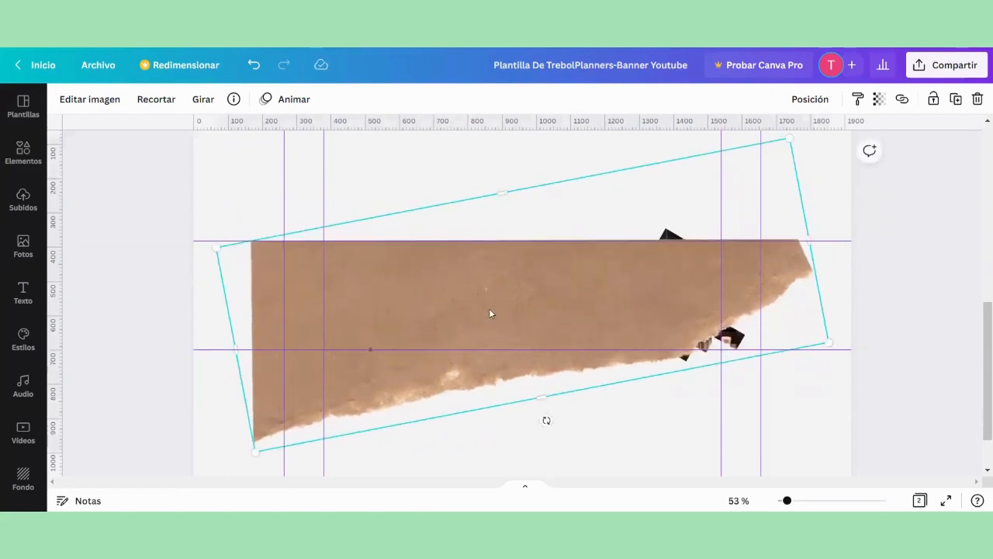
pyautogui.moveTo(492, 312); pyautogui.dragTo(538, 290)
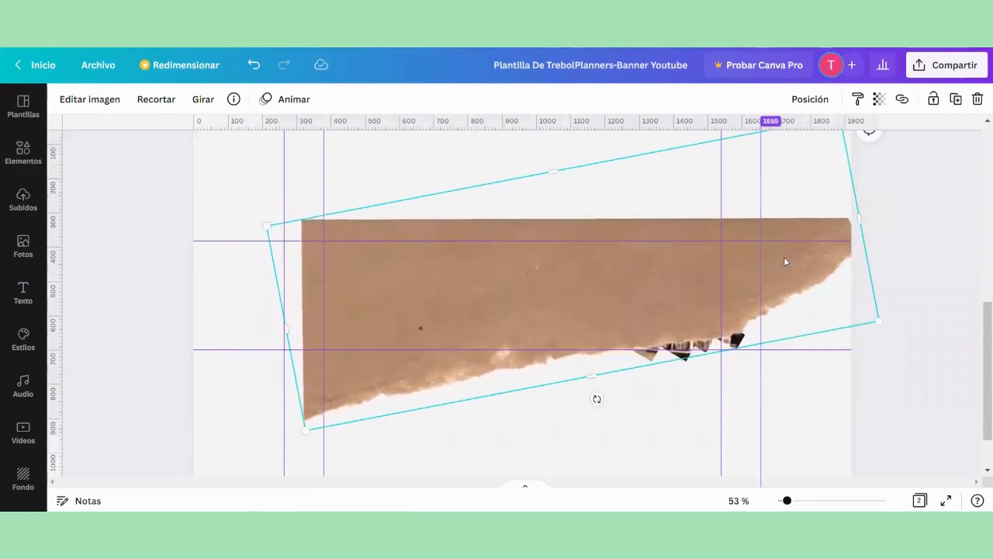
pyautogui.moveTo(875, 318); pyautogui.dragTo(759, 295)
pyautogui.click(253, 66)
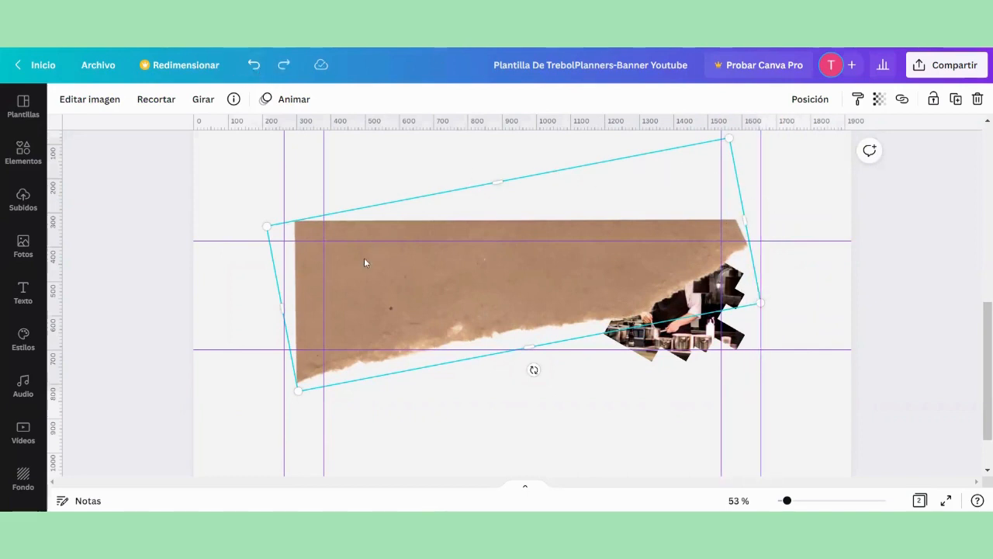
pyautogui.moveTo(302, 388); pyautogui.dragTo(328, 371)
pyautogui.moveTo(553, 284); pyautogui.dragTo(526, 284)
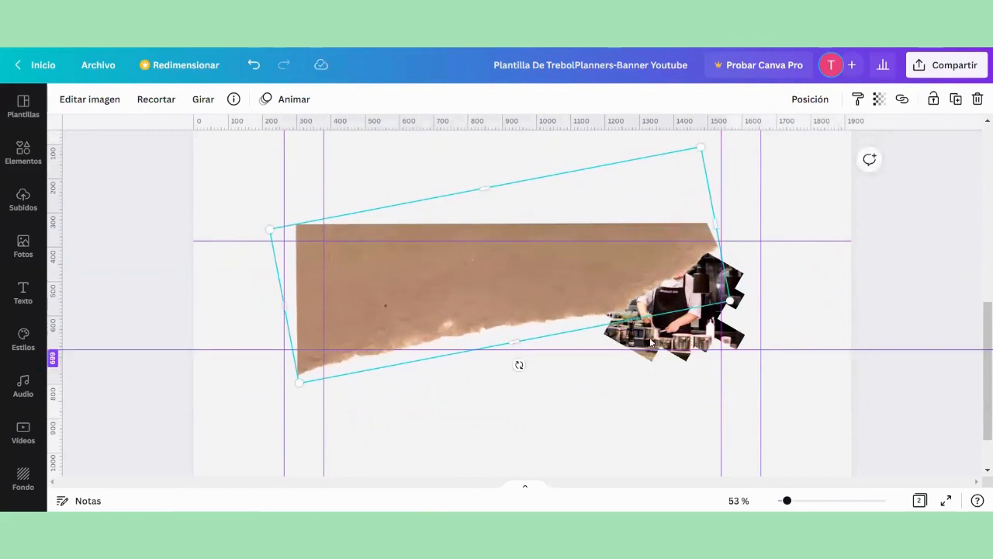
# Step: Send the torn paper to the back, behind the chef photo, and set its hue (Matiz) to 33
pyautogui.rightClick(413, 308)
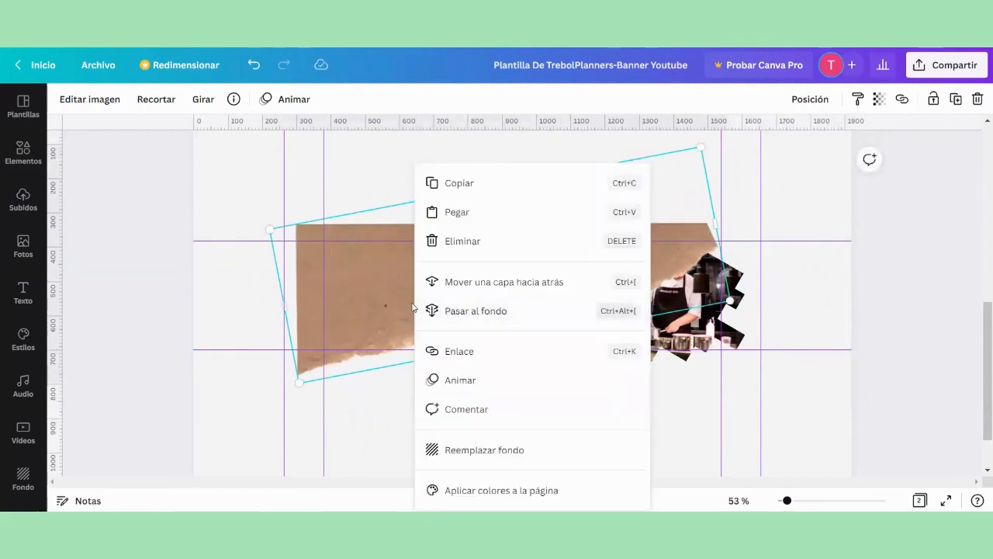
pyautogui.click(477, 310)
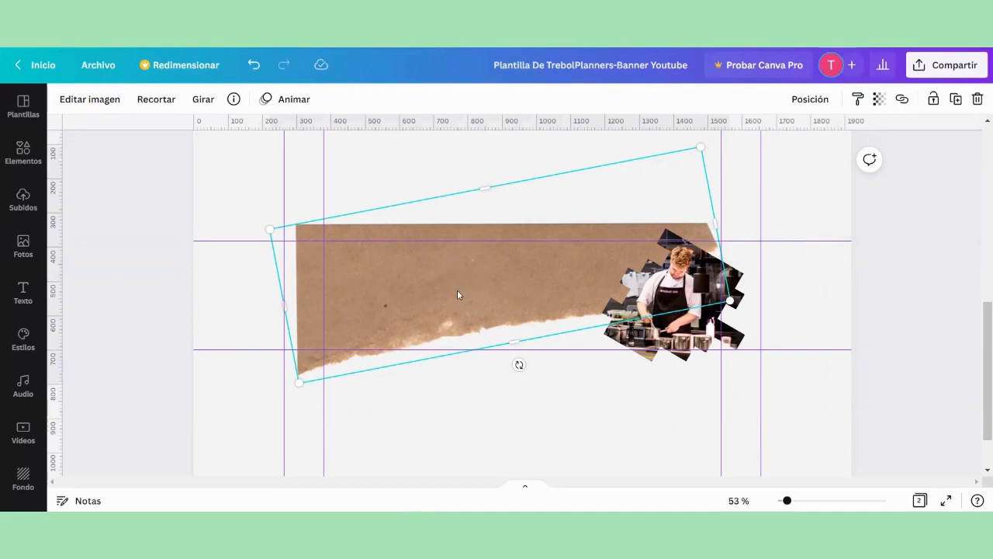
pyautogui.click(95, 103)
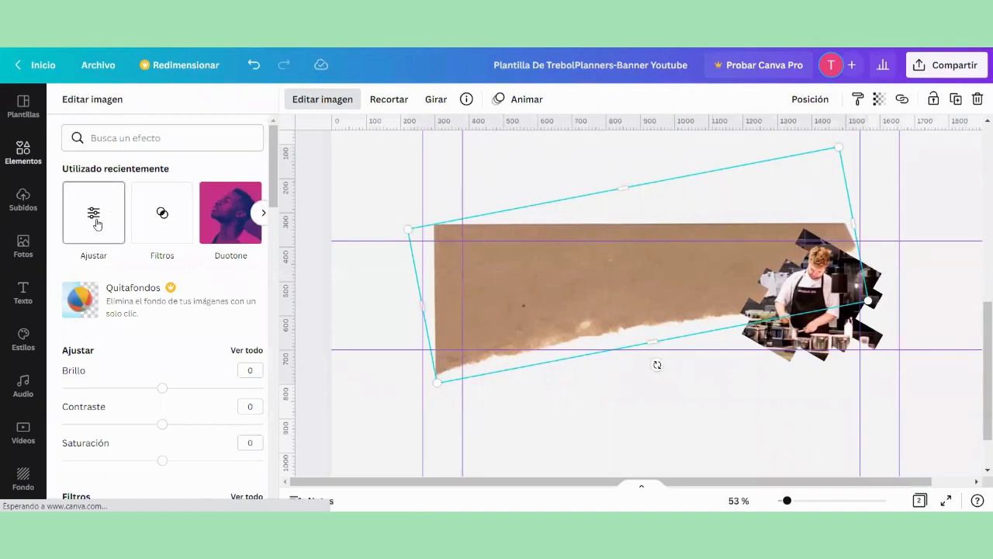
pyautogui.click(95, 222)
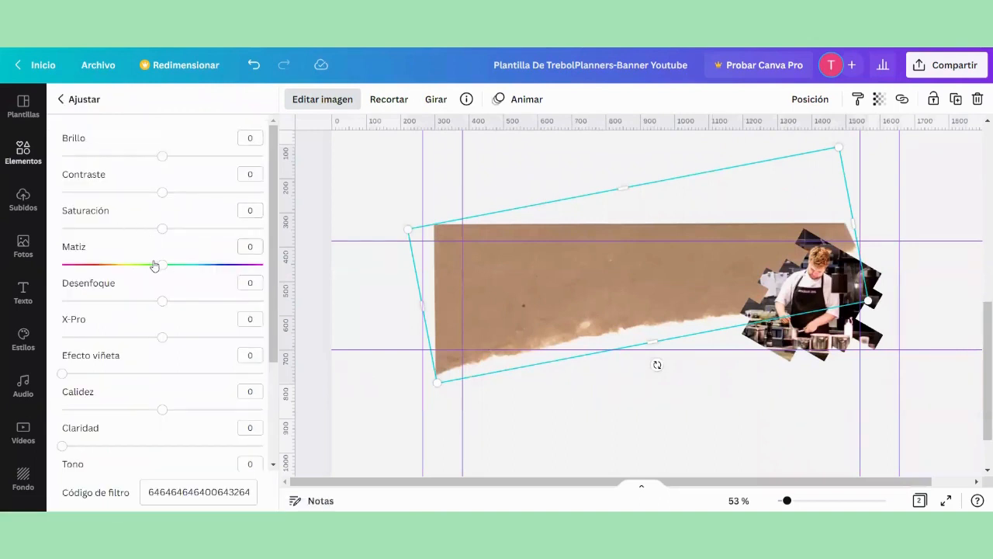
pyautogui.moveTo(154, 266); pyautogui.dragTo(197, 268)
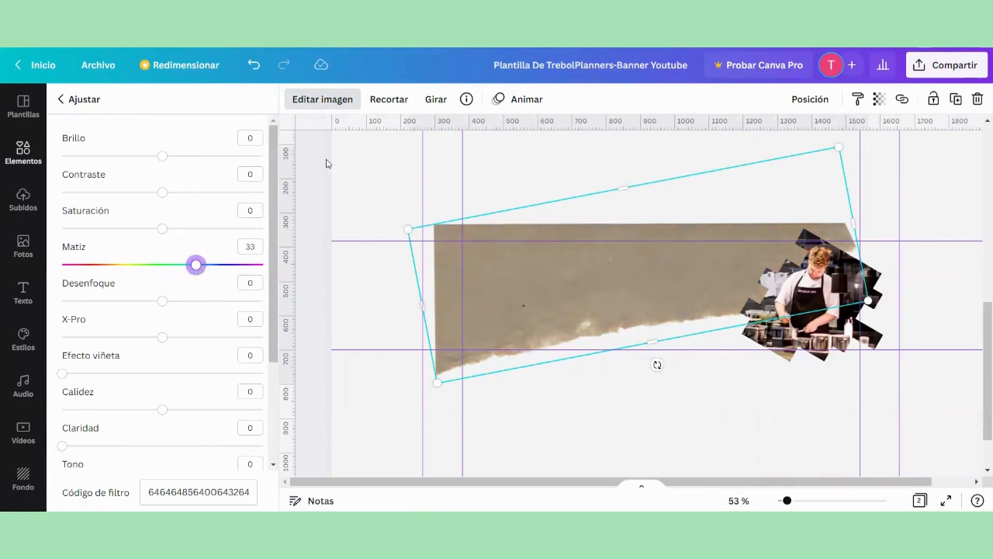
pyautogui.click(310, 180)
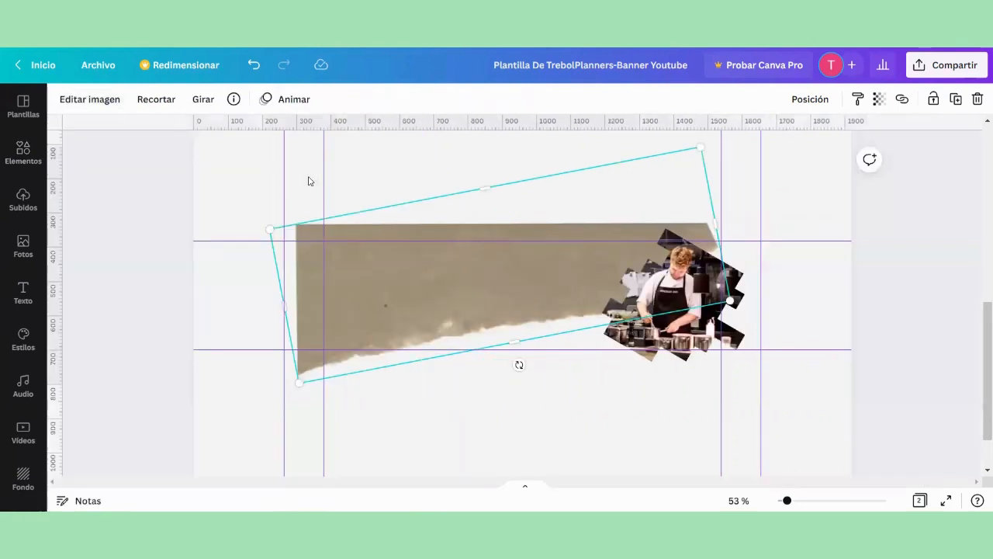
pyautogui.click(104, 181)
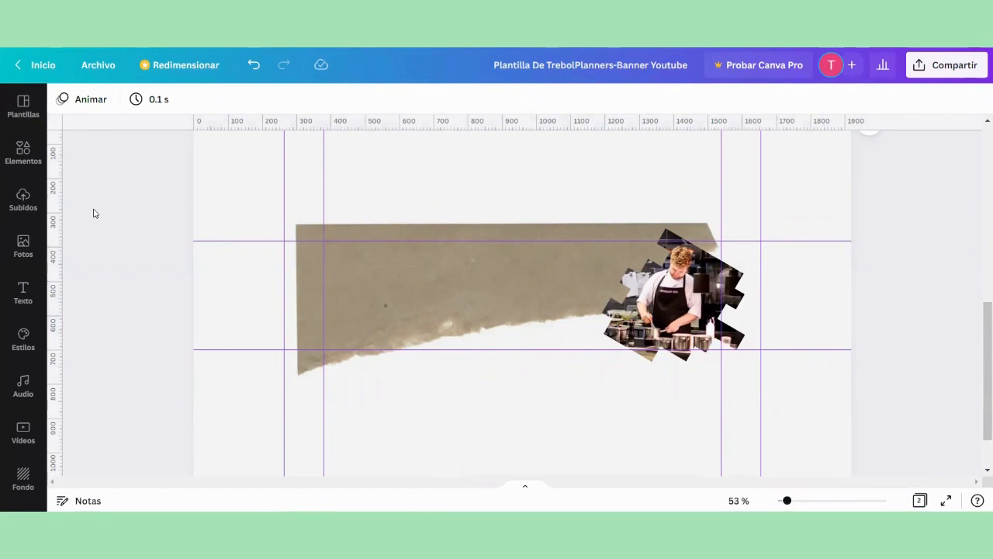
# Step: Add a title text box and a subtitle text box to page 2
pyautogui.click(23, 294)
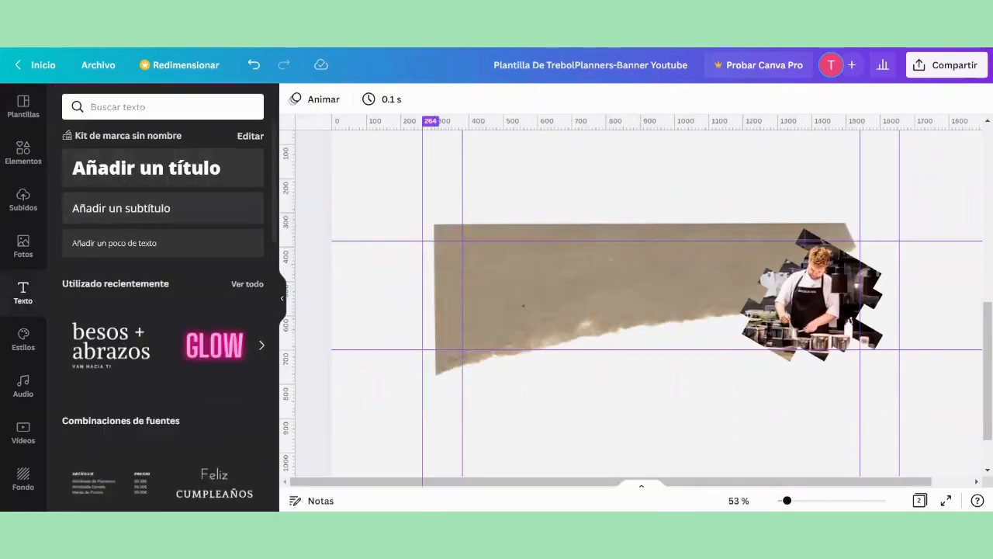
pyautogui.click(152, 163)
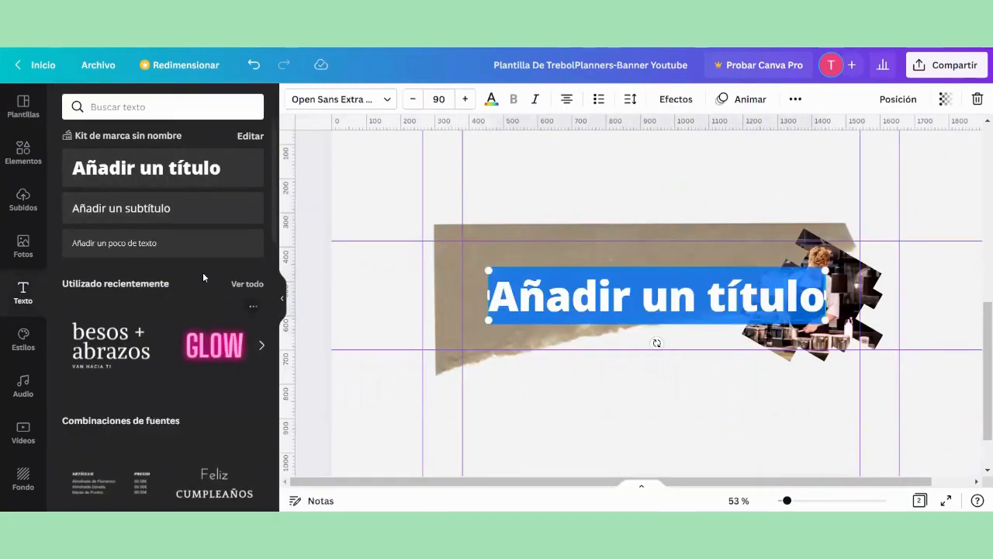
pyautogui.click(105, 210)
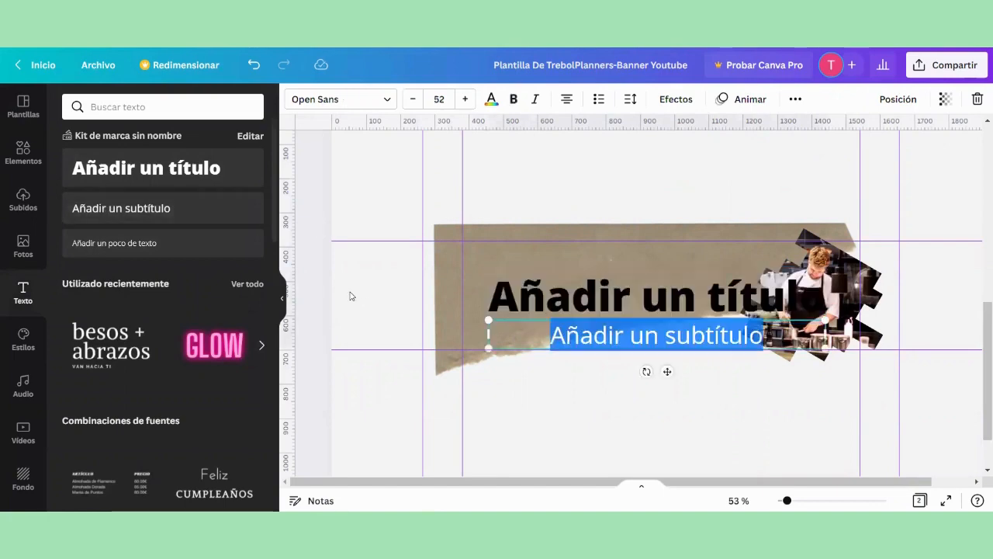
# Step: Set the font of the title text to Zantiqa
pyautogui.click(281, 295)
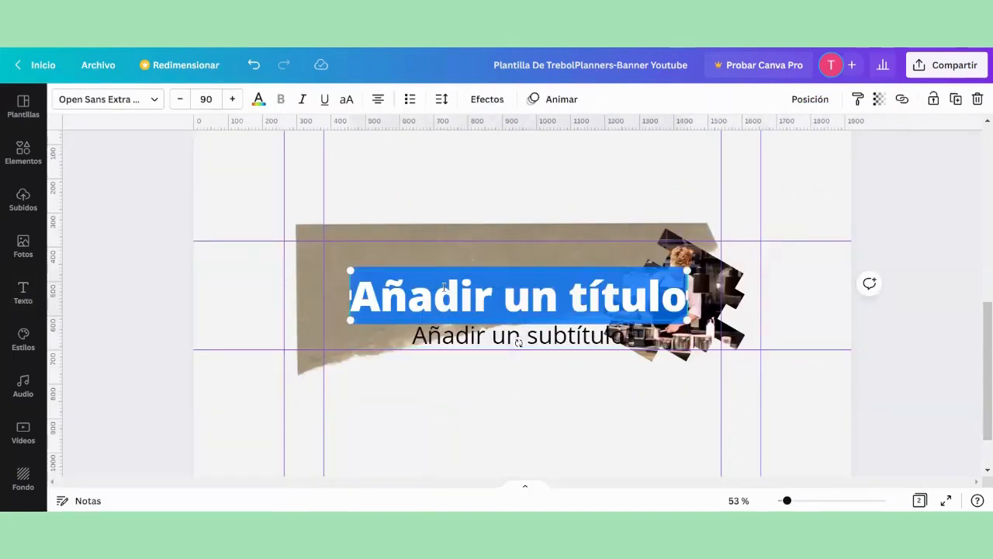
pyautogui.click(116, 101)
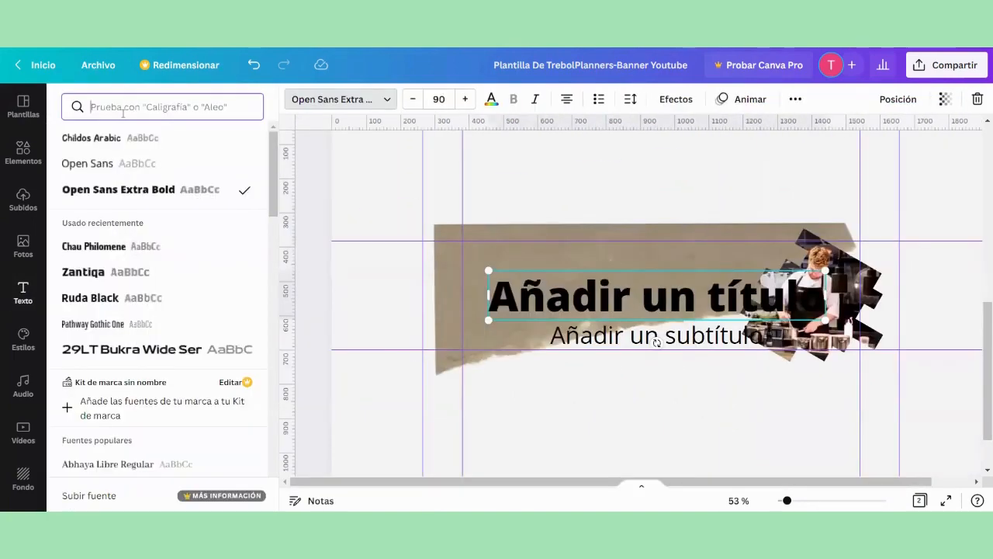
pyautogui.click(122, 109)
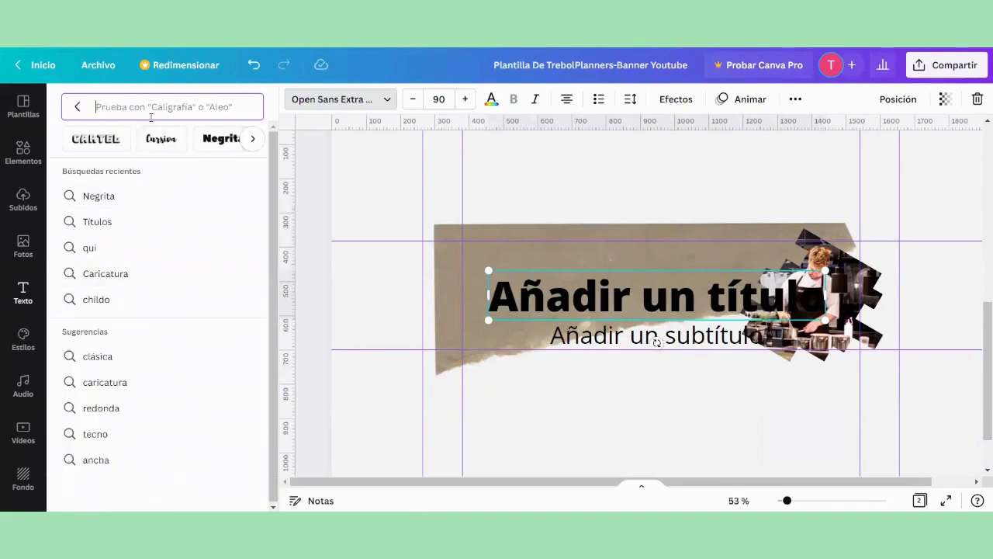
pyautogui.write('ZANTI')
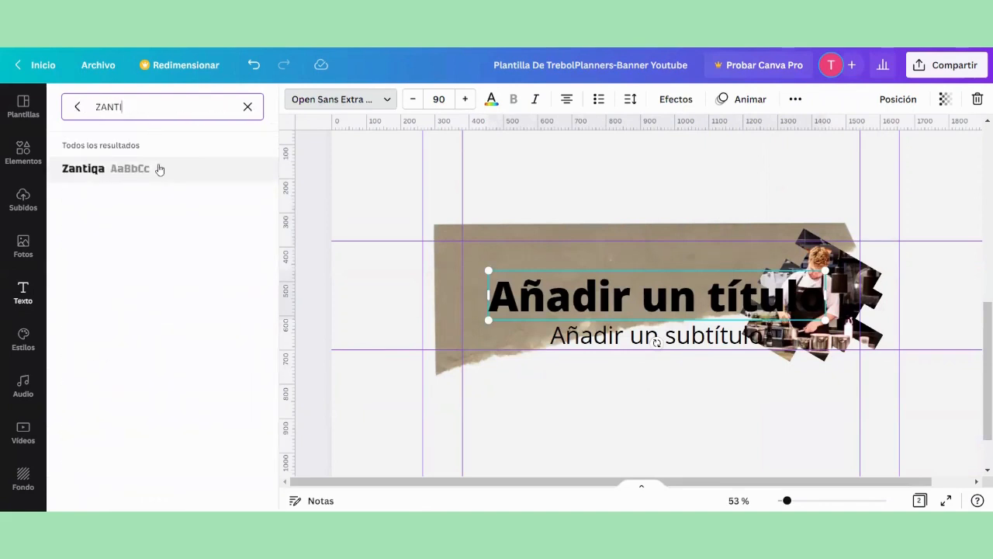
pyautogui.click(240, 168)
pyautogui.click(310, 244)
# Step: Set the font of the subtitle text to Chau Philomene
pyautogui.doubleClick(473, 333)
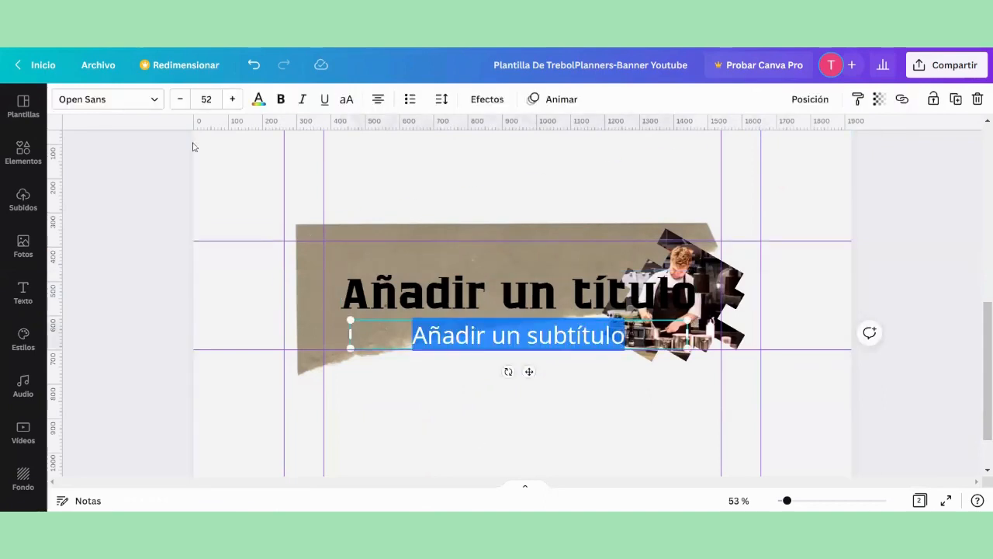
pyautogui.click(109, 99)
pyautogui.write('CH')
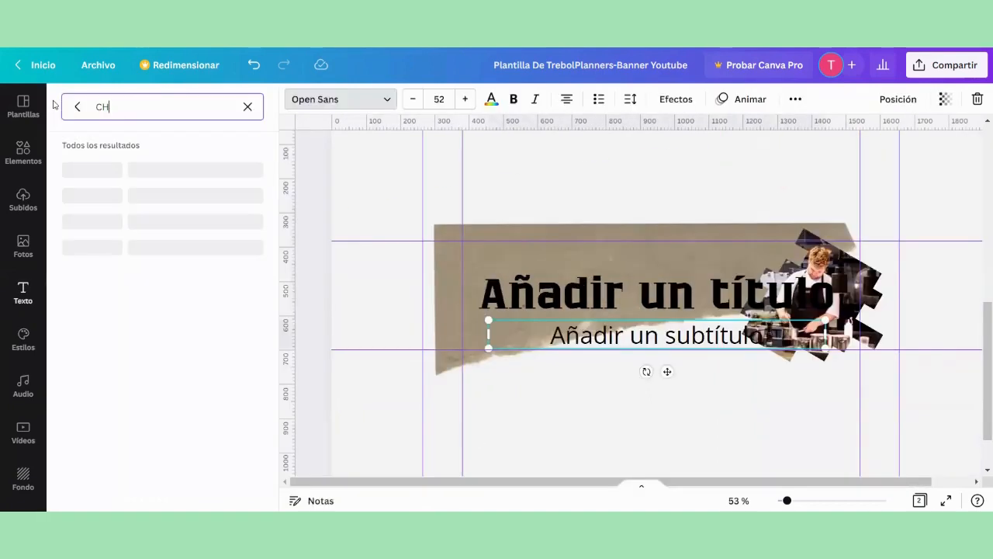
pyautogui.write('AU PHIL')
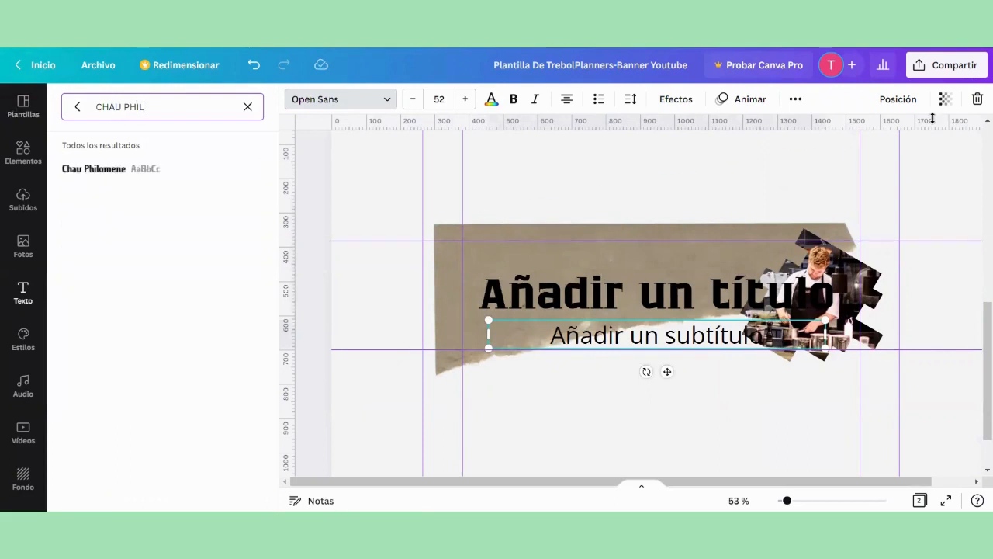
pyautogui.click(162, 168)
pyautogui.click(293, 284)
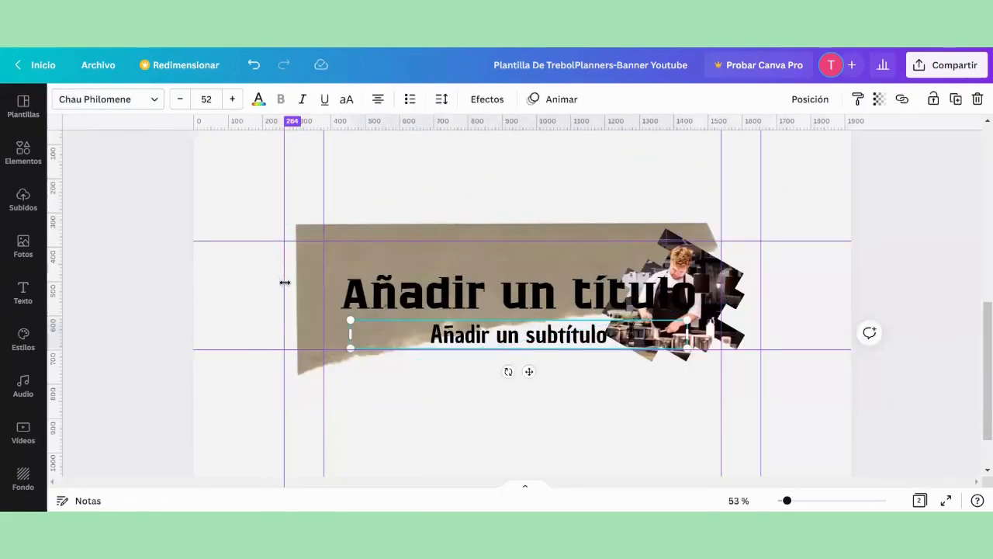
# Step: Replace the title placeholder text with "PROBANDO SABORES" in capitals
pyautogui.click(473, 335)
pyautogui.click(497, 287)
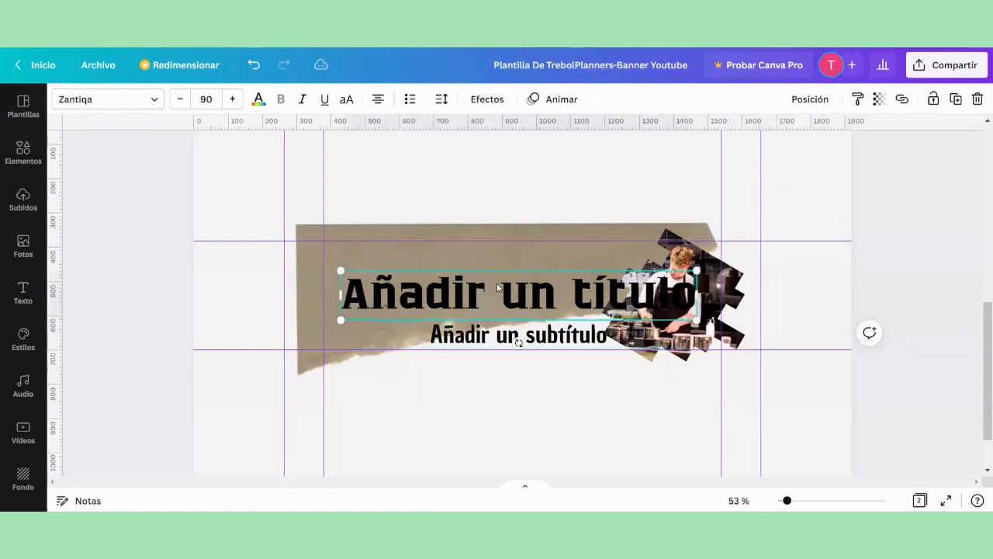
pyautogui.click(497, 287)
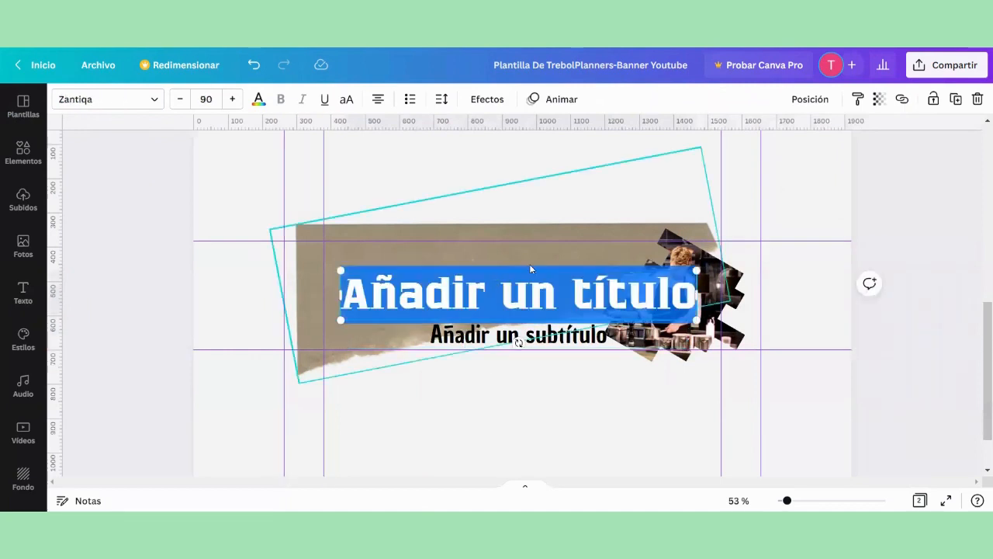
pyautogui.write('probando')
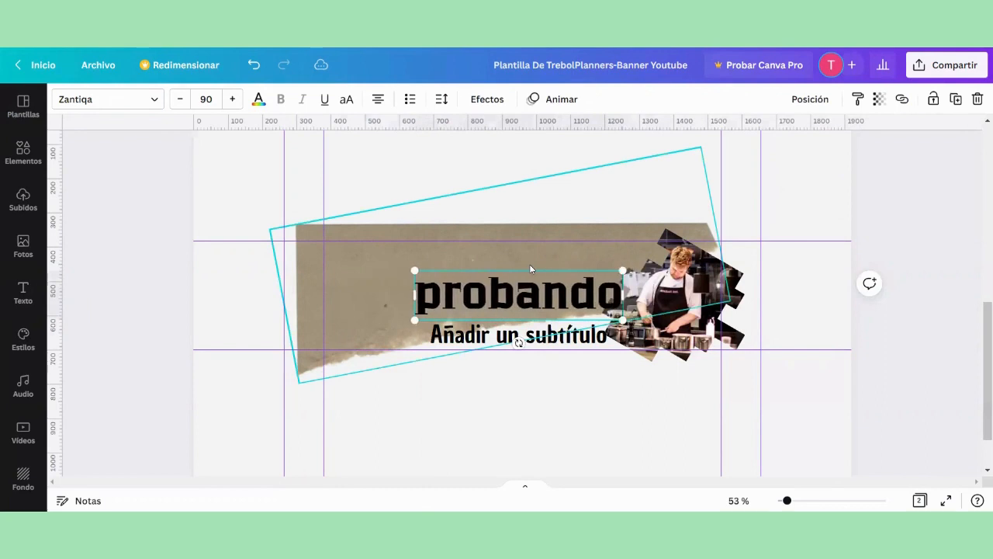
pyautogui.press('BackSpace')
pyautogui.press('BackSpace')
pyautogui.press('BackSpace')
pyautogui.press('BackSpace')
pyautogui.press('BackSpace')
pyautogui.press('BackSpace')
pyautogui.press('BackSpace')
pyautogui.press('BackSpace')
pyautogui.write('P')
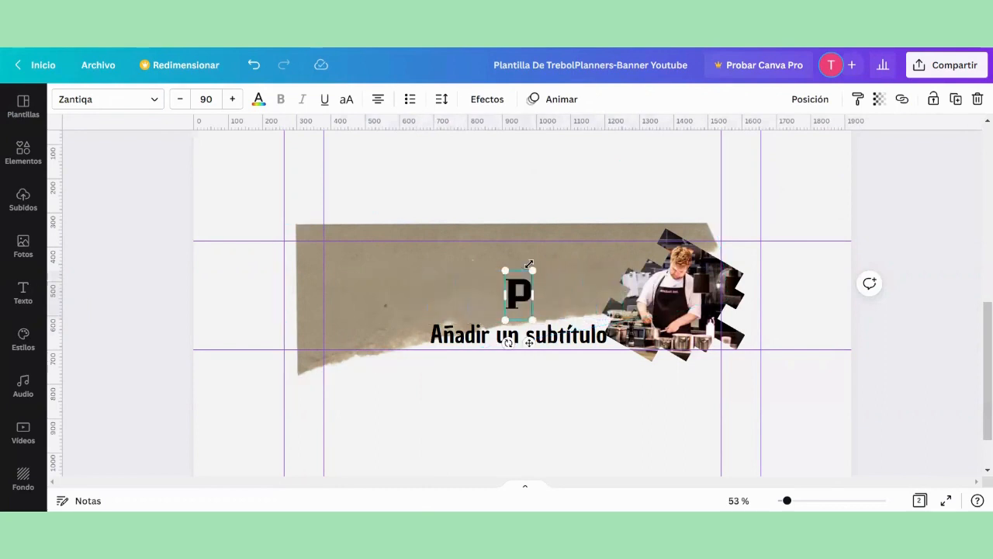
pyautogui.write('ROBANDO SAB')
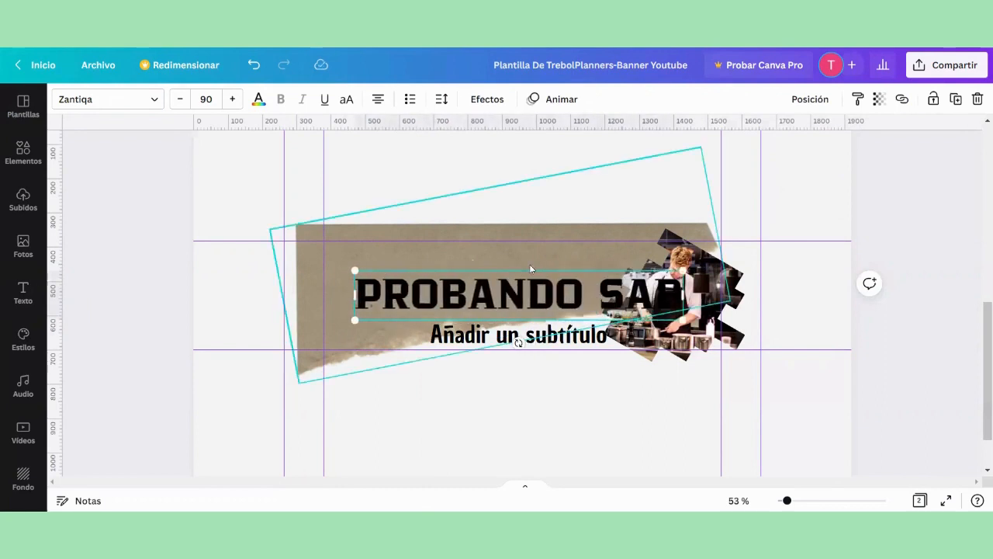
pyautogui.write('ORES')
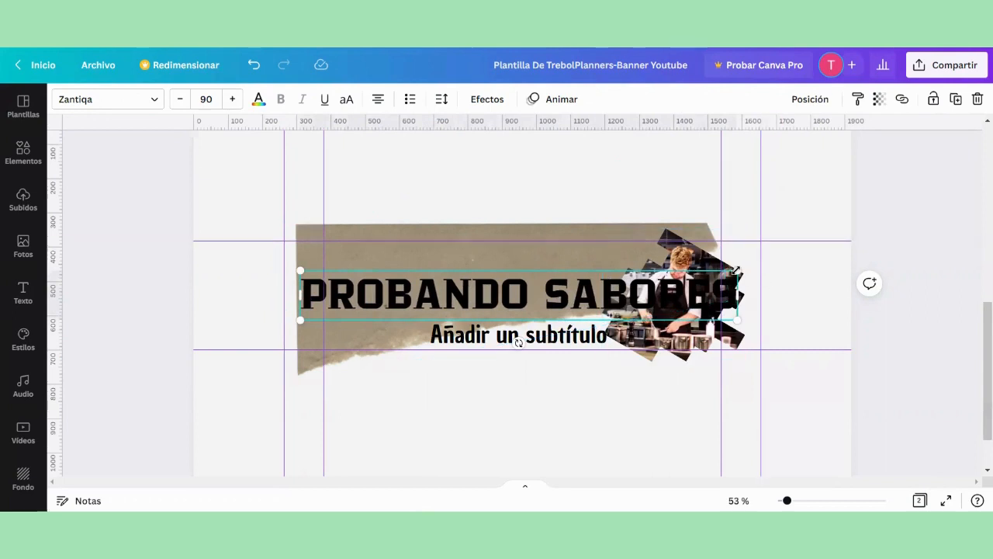
# Step: Shrink the title to font size 43,2 and place it on the torn paper above the subtitle, beside the chef photo
pyautogui.moveTo(736, 270); pyautogui.dragTo(575, 289)
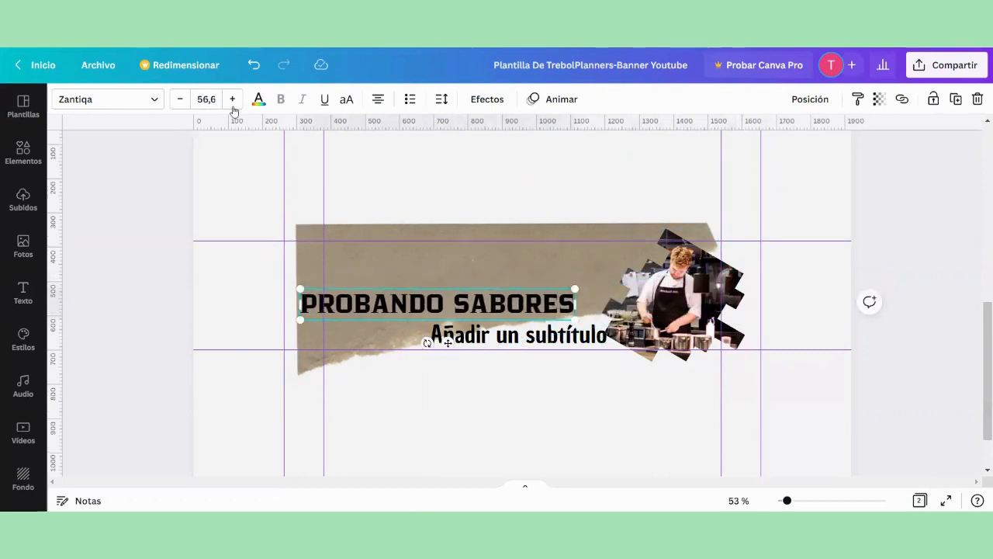
pyautogui.click(436, 281)
pyautogui.click(436, 301)
pyautogui.moveTo(436, 301); pyautogui.dragTo(486, 270)
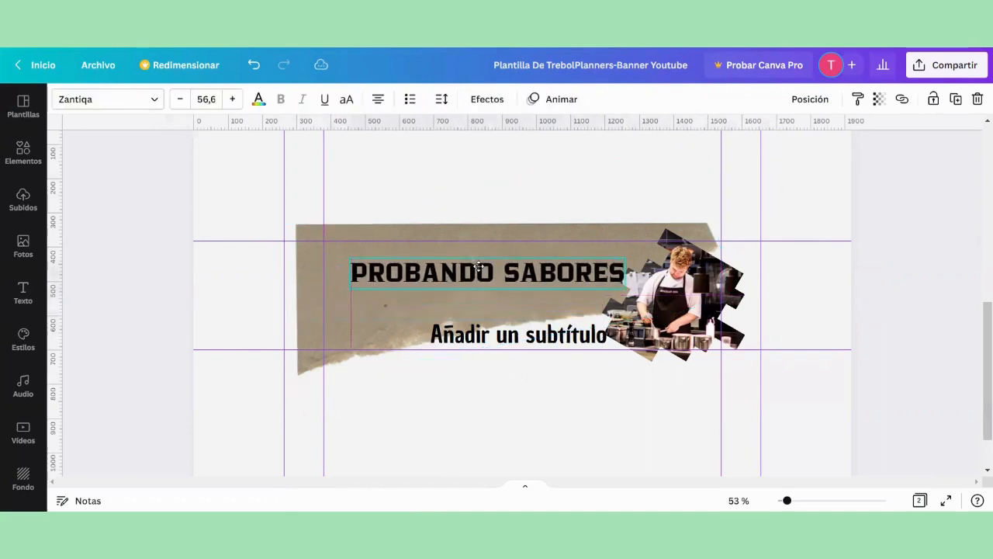
pyautogui.moveTo(351, 286); pyautogui.dragTo(464, 273)
# Step: Replace the subtitle placeholder with "nuevo vídeo todos los domingos" and shrink the text to font size 36,7
pyautogui.click(477, 335)
pyautogui.click(476, 335)
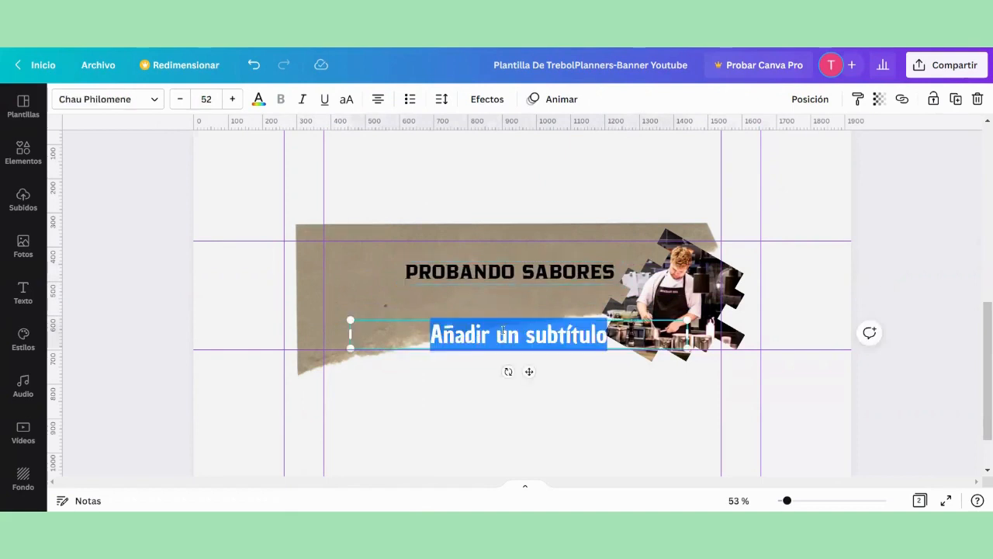
pyautogui.write('NUEV')
pyautogui.press('BackSpace')
pyautogui.press('BackSpace')
pyautogui.press('BackSpace')
pyautogui.press('BackSpace')
pyautogui.write('n')
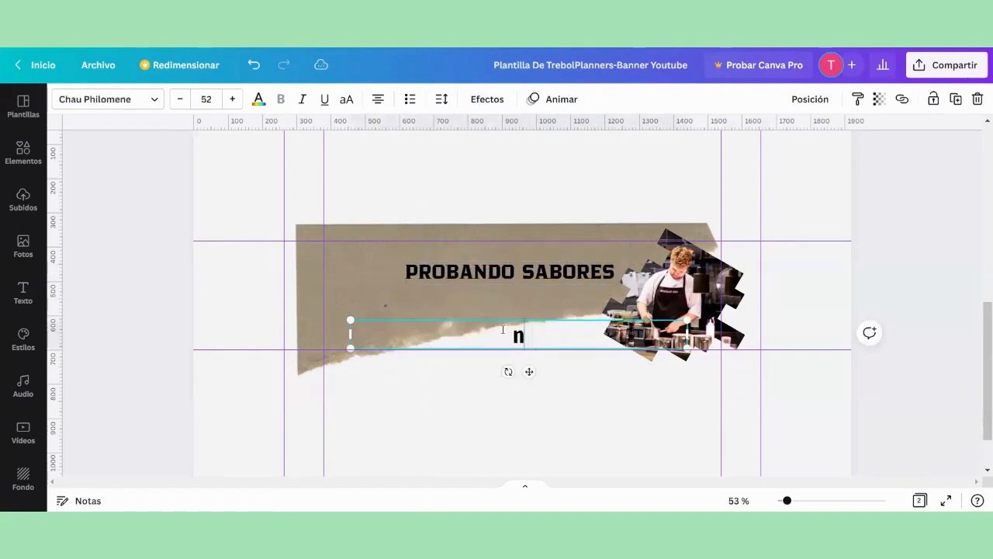
pyautogui.write('uevo')
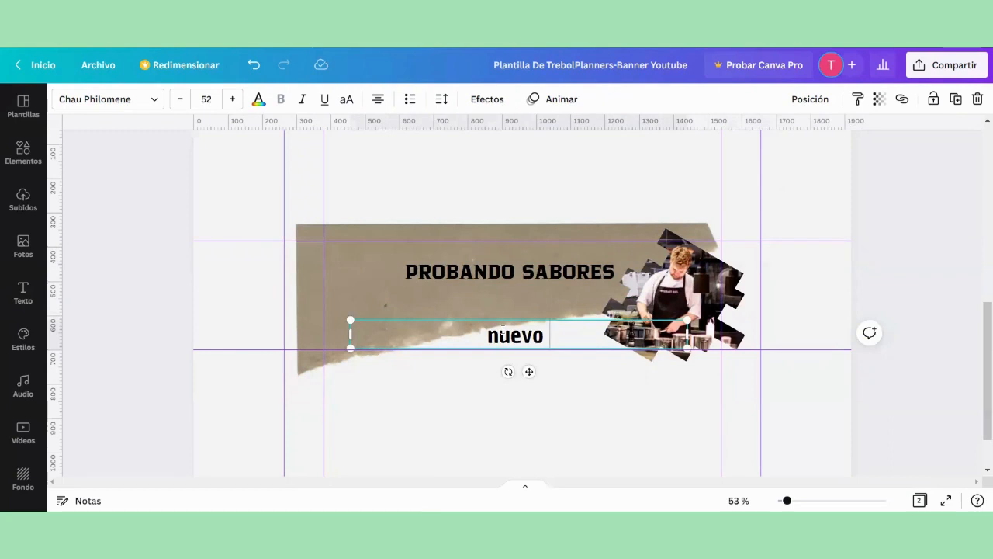
pyautogui.write(' vídeo to')
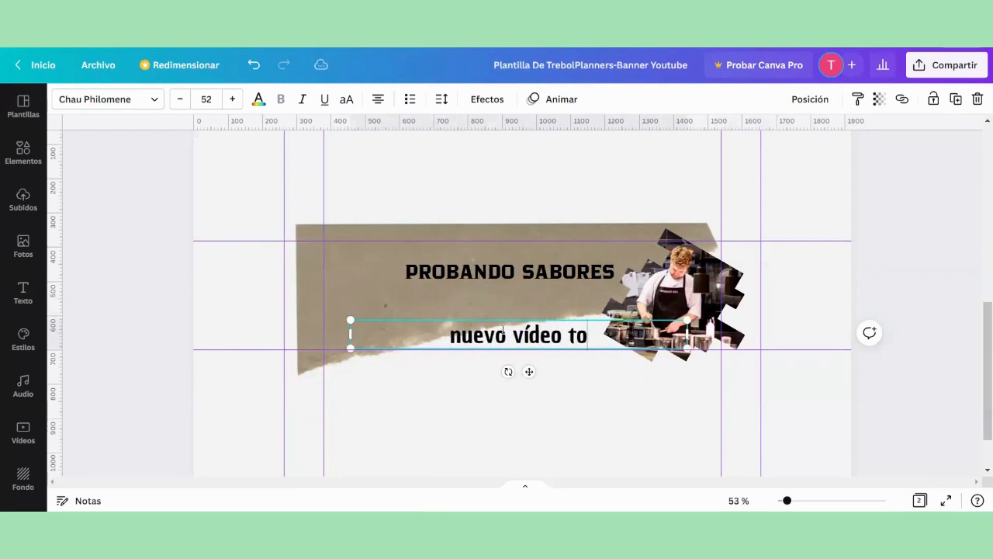
pyautogui.write('dos los doming')
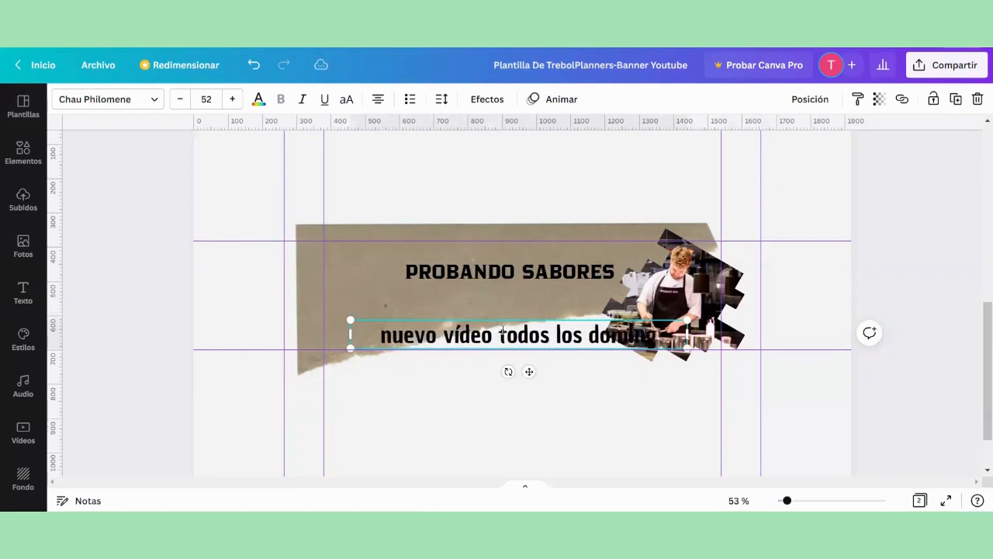
pyautogui.write('os')
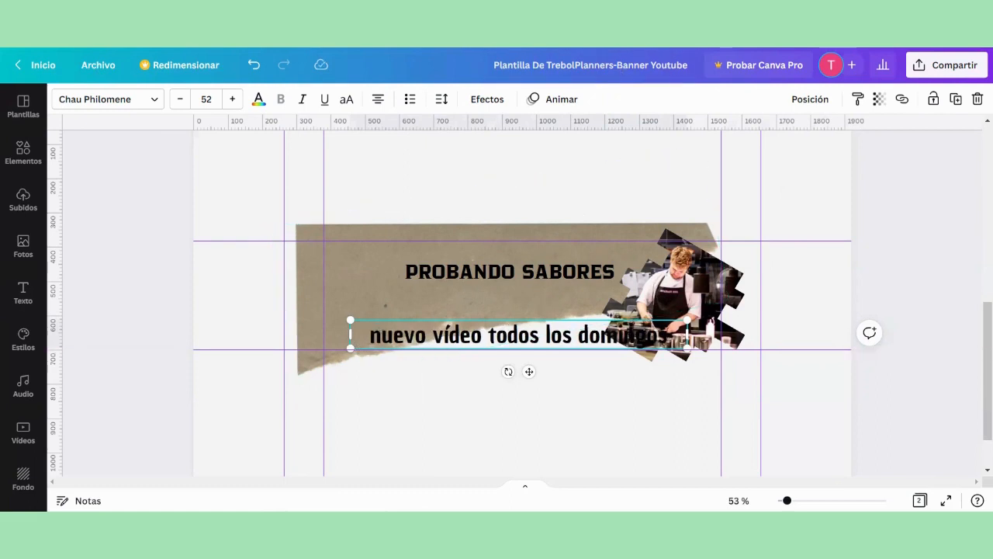
pyautogui.moveTo(690, 323); pyautogui.dragTo(588, 329)
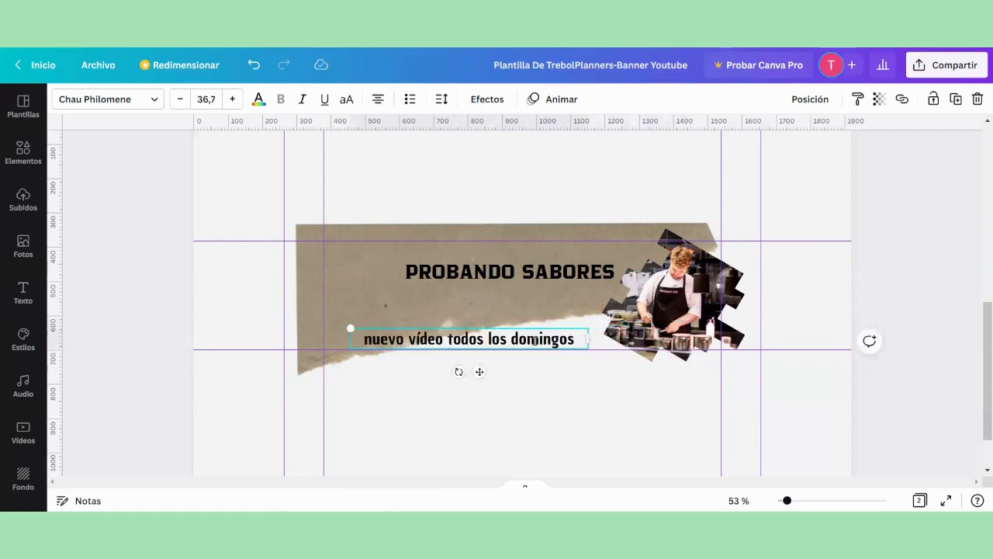
# Step: Lock the torn paper and the framed chef photo in place
pyautogui.click(532, 322)
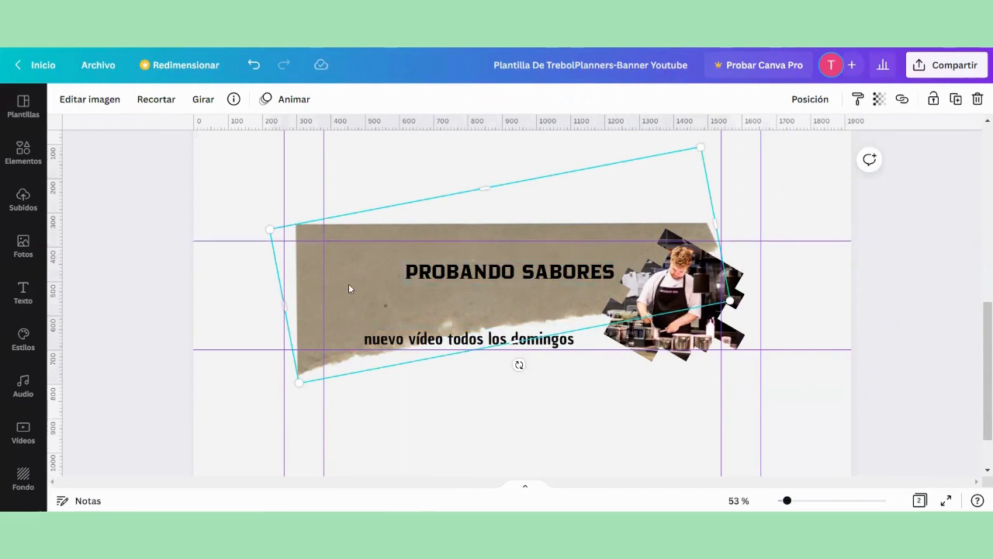
pyautogui.click(933, 98)
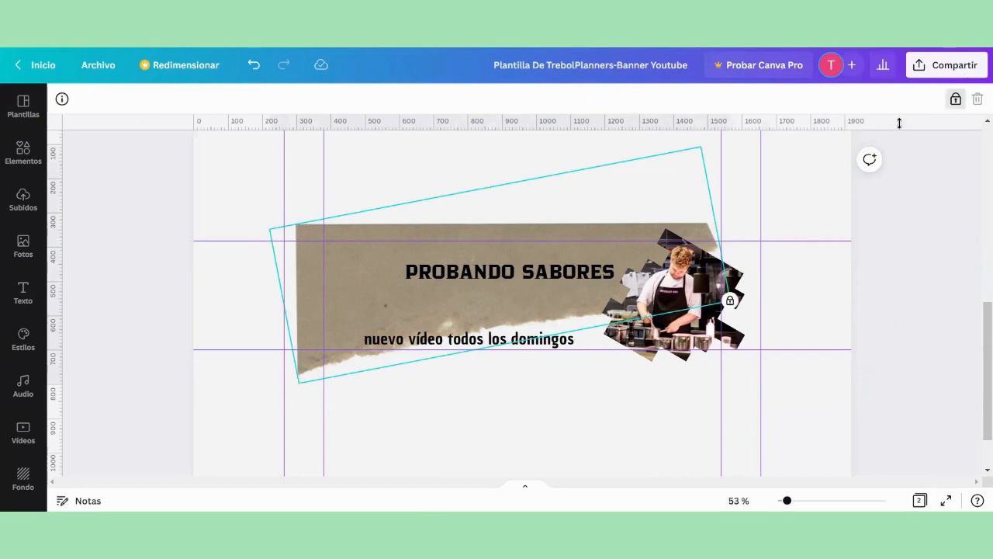
pyautogui.click(697, 288)
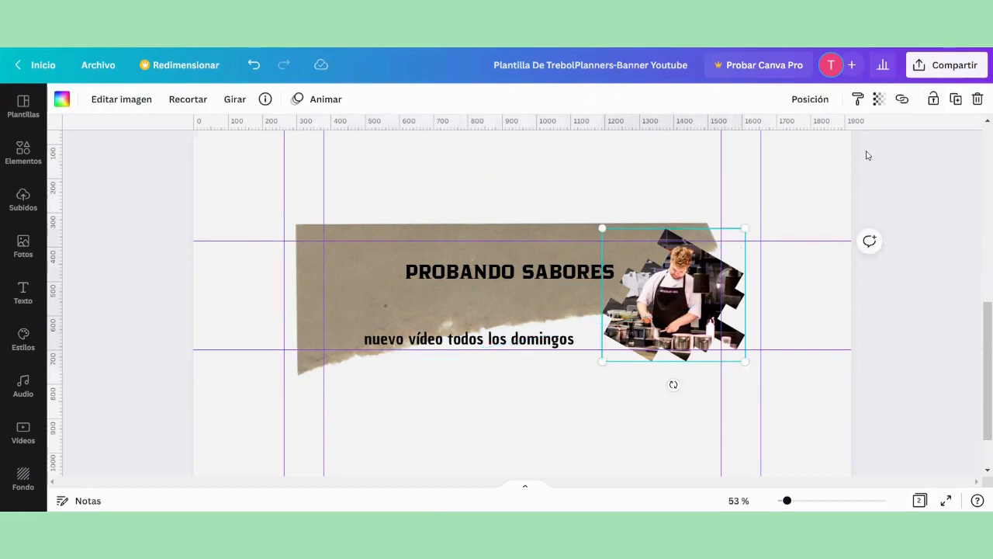
pyautogui.click(933, 99)
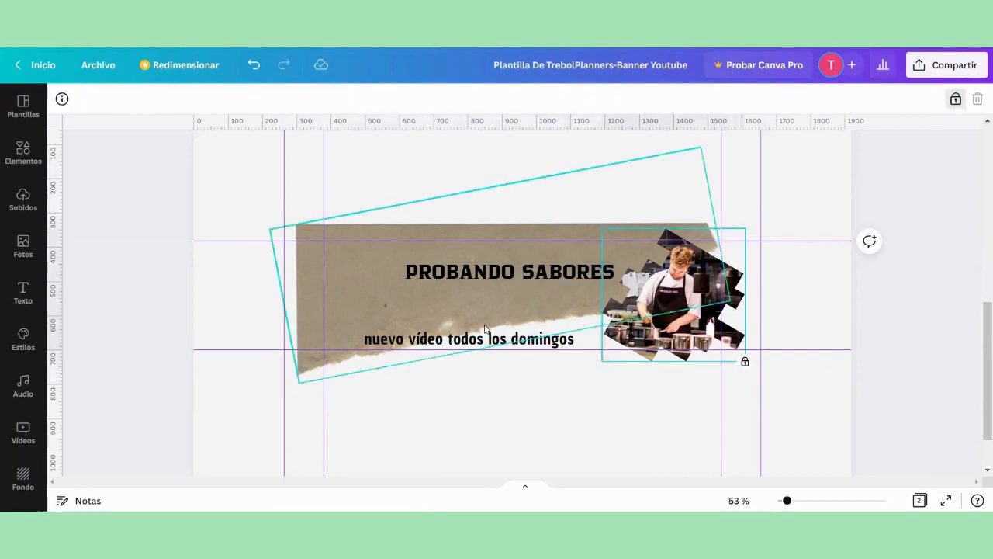
# Step: Move the subtitle up onto the torn paper and lower the title so it sits directly above it
pyautogui.moveTo(477, 339); pyautogui.dragTo(506, 311)
pyautogui.moveTo(527, 272); pyautogui.dragTo(526, 282)
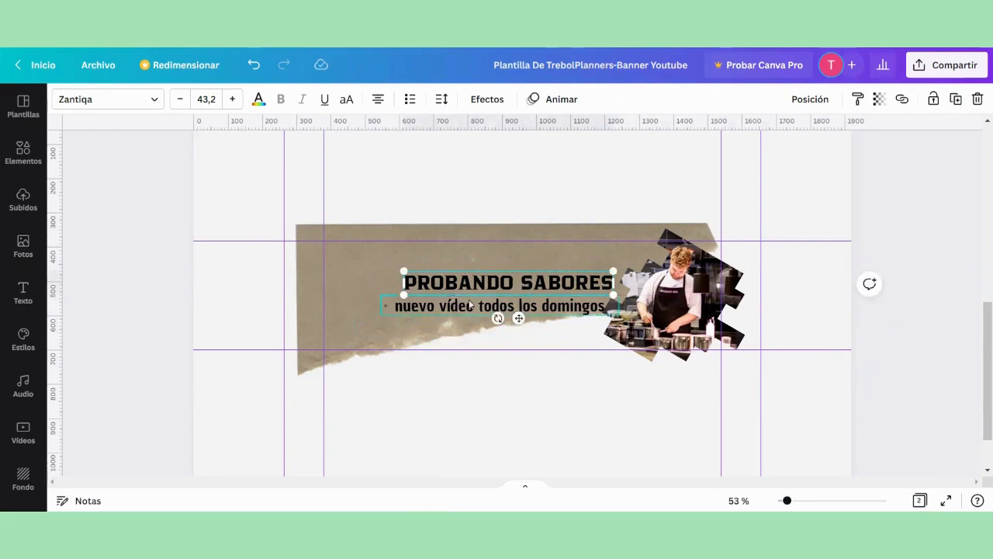
# Step: Change the color of the title text "PROBANDO SABORES" to white
pyautogui.doubleClick(490, 285)
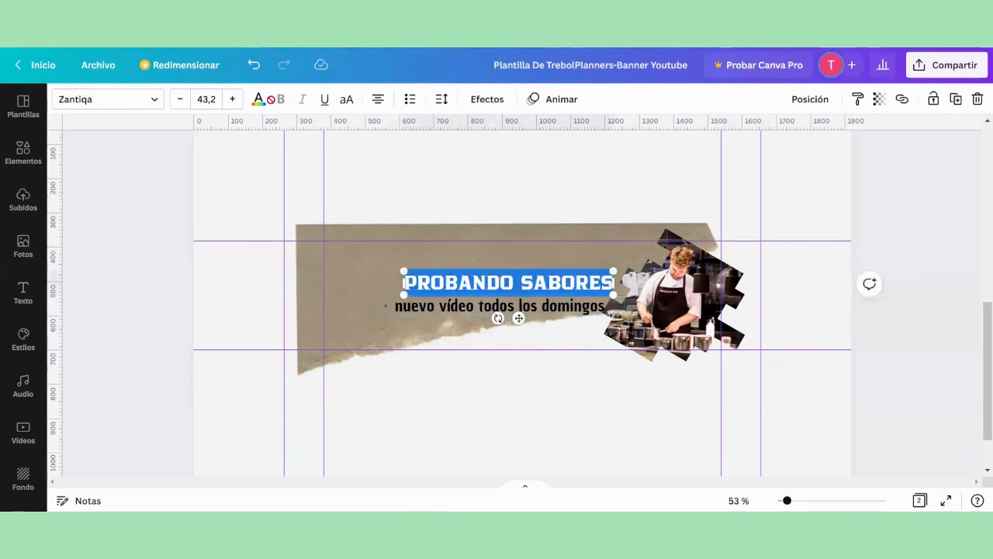
pyautogui.click(259, 99)
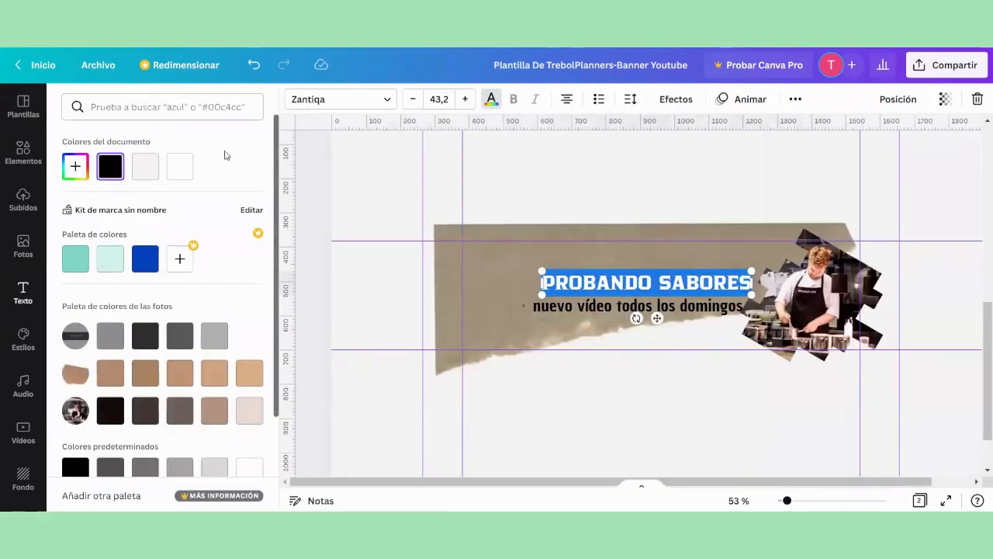
pyautogui.click(182, 168)
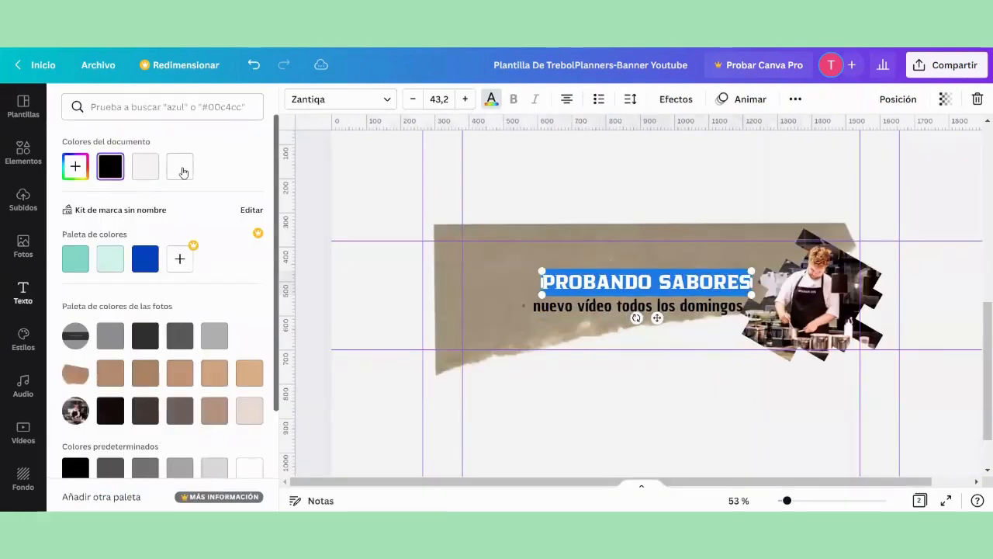
# Step: Give the title a black Sombras effect with Desplazamiento 100 and Transparencia 71
pyautogui.click(678, 102)
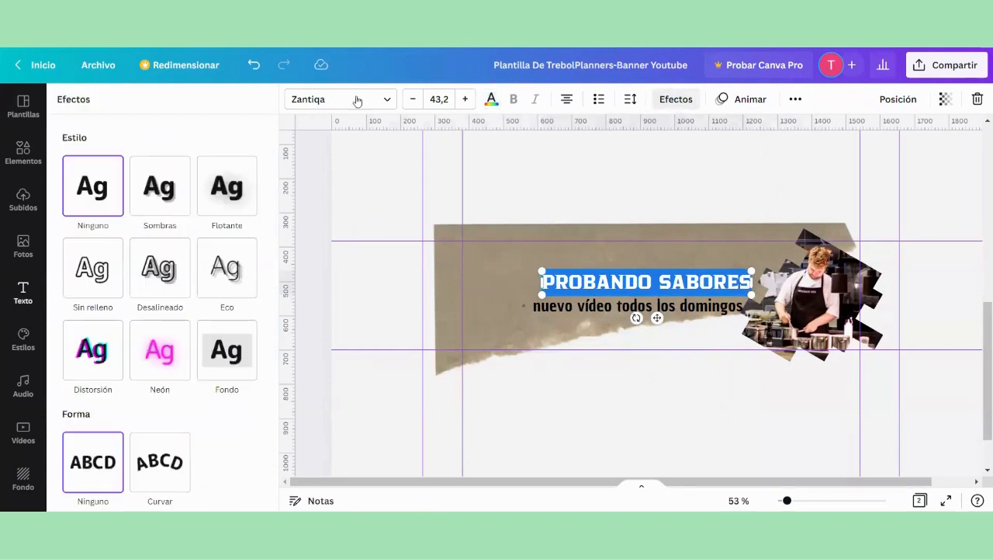
pyautogui.click(157, 194)
pyautogui.moveTo(165, 264); pyautogui.dragTo(202, 269)
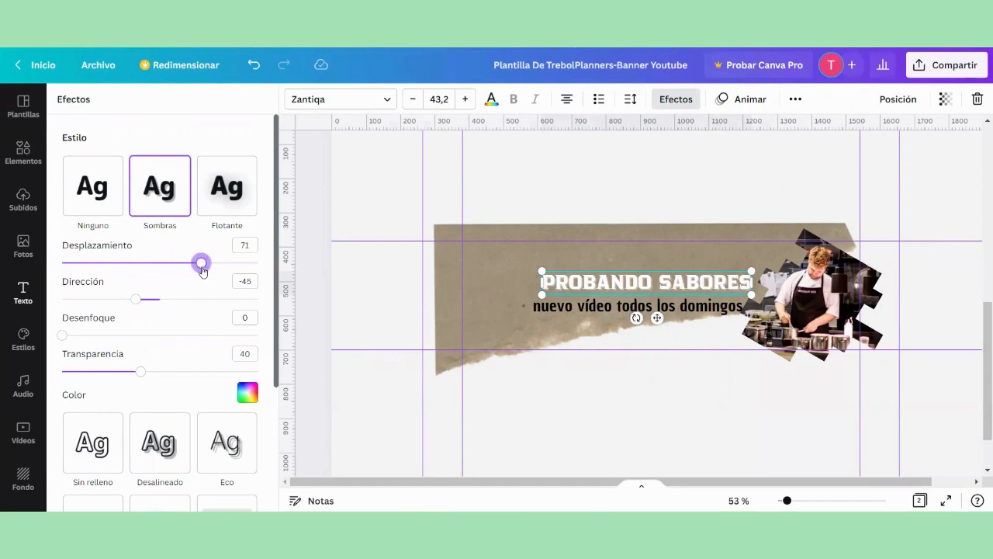
pyautogui.click(248, 393)
pyautogui.click(109, 204)
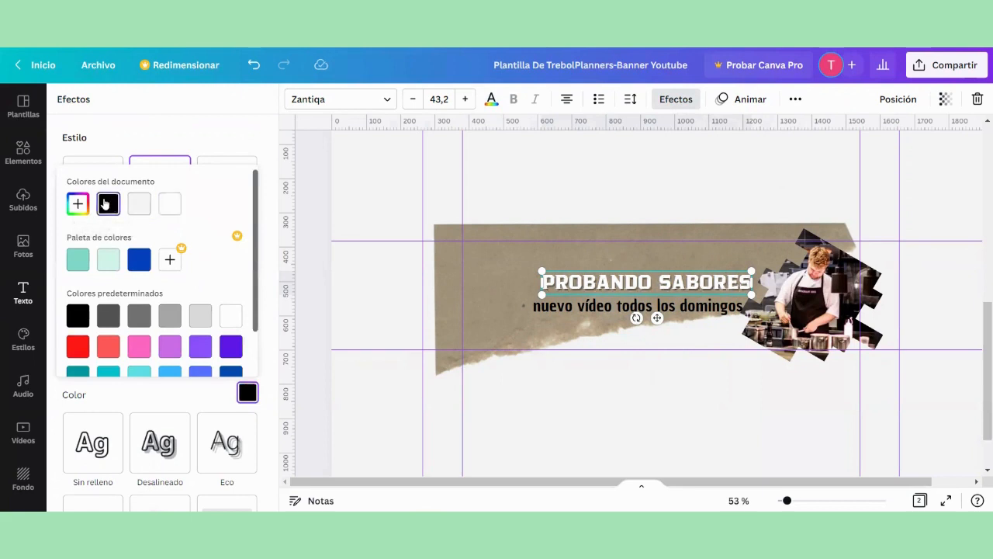
pyautogui.click(218, 137)
pyautogui.moveTo(207, 267); pyautogui.dragTo(258, 265)
pyautogui.moveTo(145, 374); pyautogui.dragTo(202, 375)
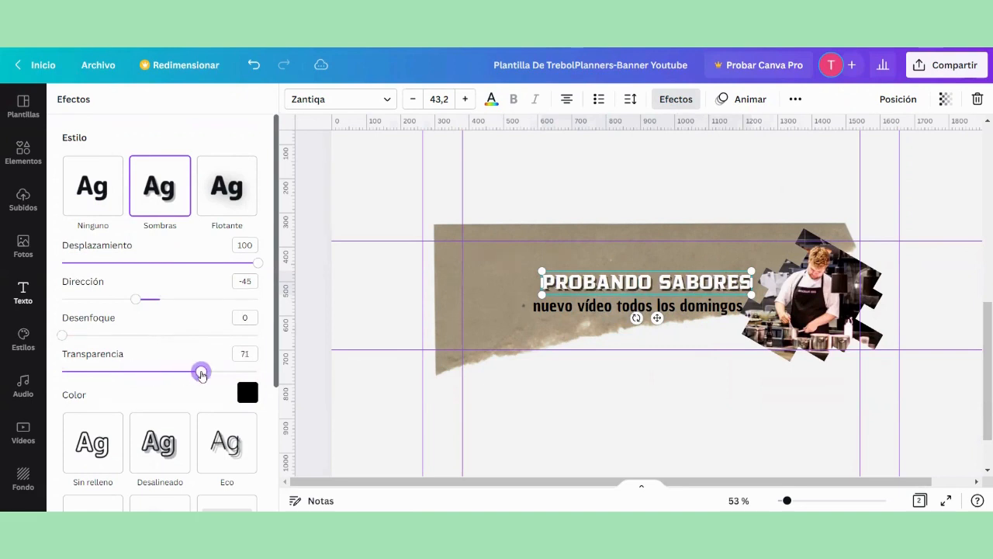
pyautogui.click(316, 202)
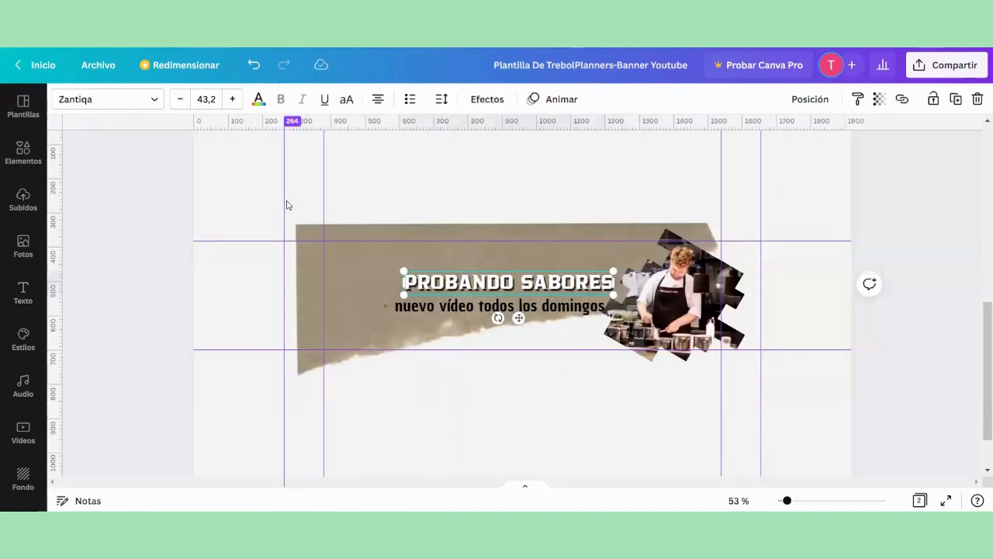
# Step: Change the color of the words "nuevo vídeo" in the subtitle to white
pyautogui.click(439, 308)
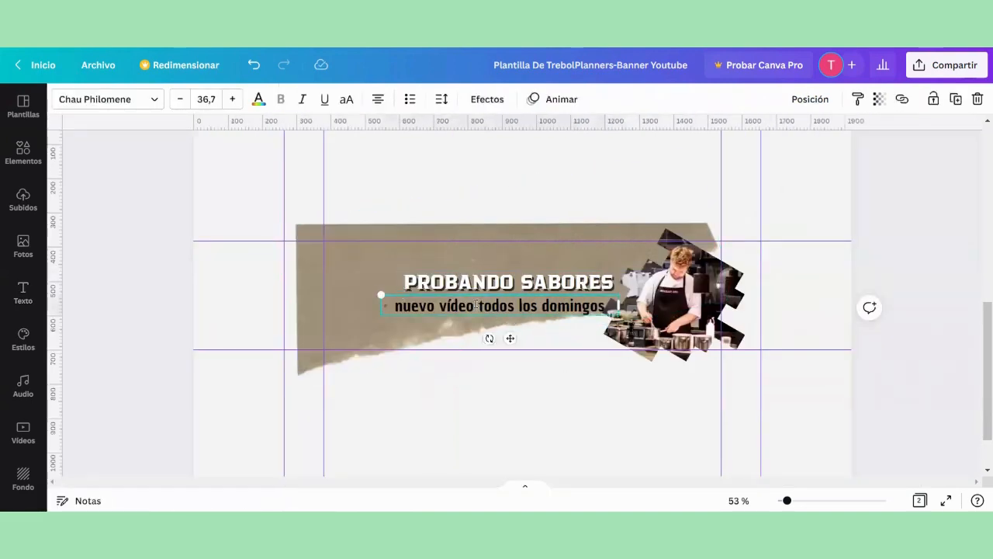
pyautogui.moveTo(477, 305); pyautogui.dragTo(394, 306)
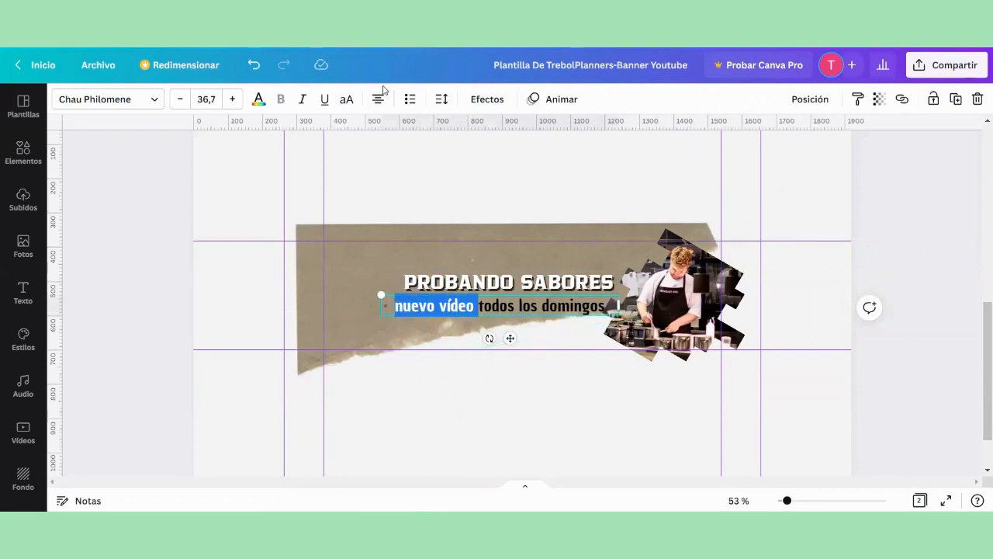
pyautogui.click(259, 99)
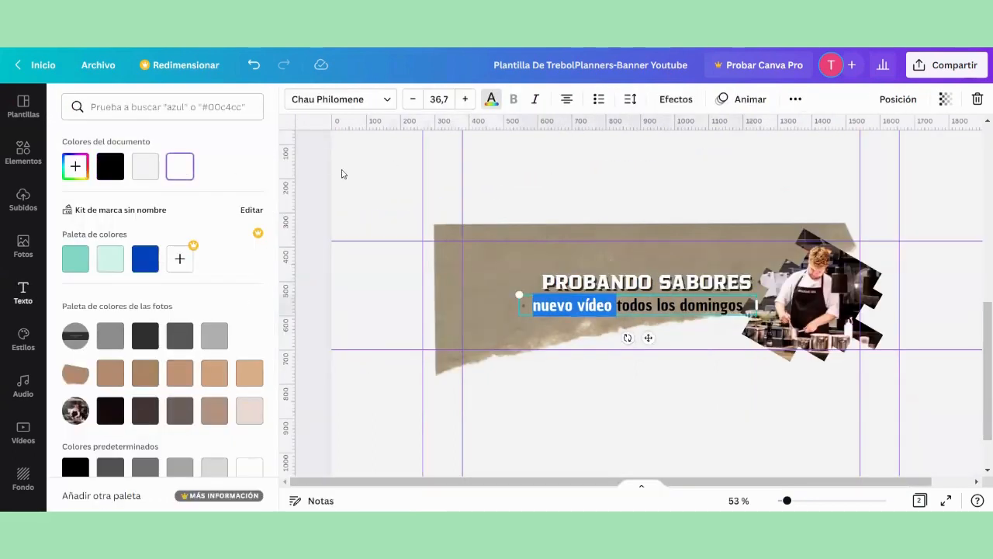
# Step: Recolor the words "nuevo vídeo" in the subtitle with the light mint green of the brand palette
pyautogui.scroll(-3, 171, 188)
pyautogui.click(103, 132)
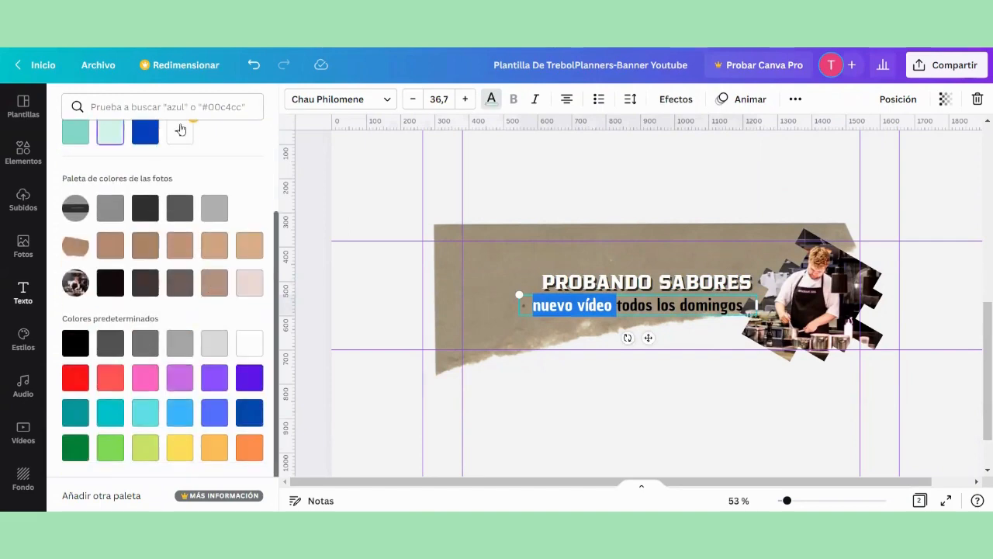
pyautogui.click(317, 194)
# Step: Give the whole subtitle a Sombras effect with Desplazamiento 50 and Transparencia 40, and set its shadow color to black
pyautogui.click(466, 305)
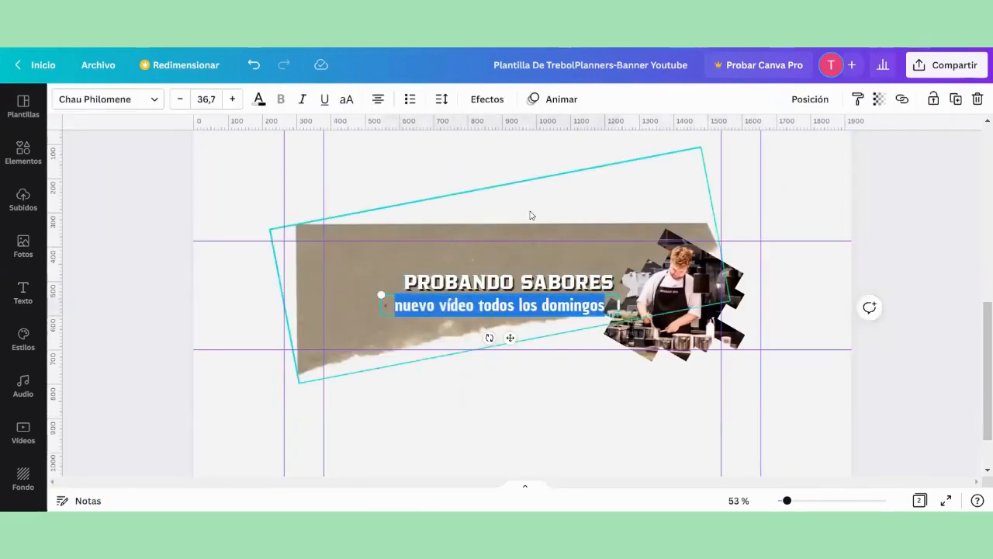
pyautogui.click(487, 98)
pyautogui.click(172, 216)
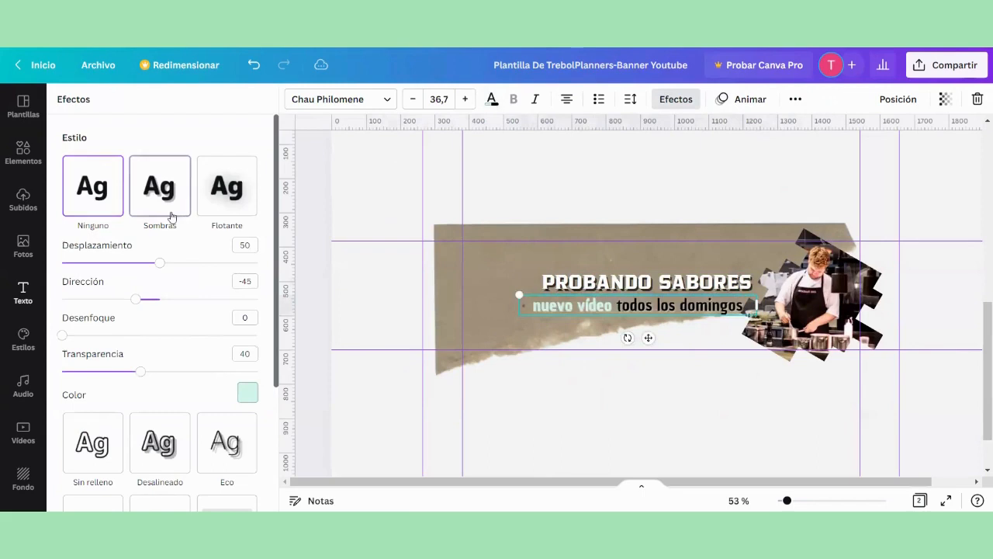
pyautogui.click(245, 394)
pyautogui.click(109, 203)
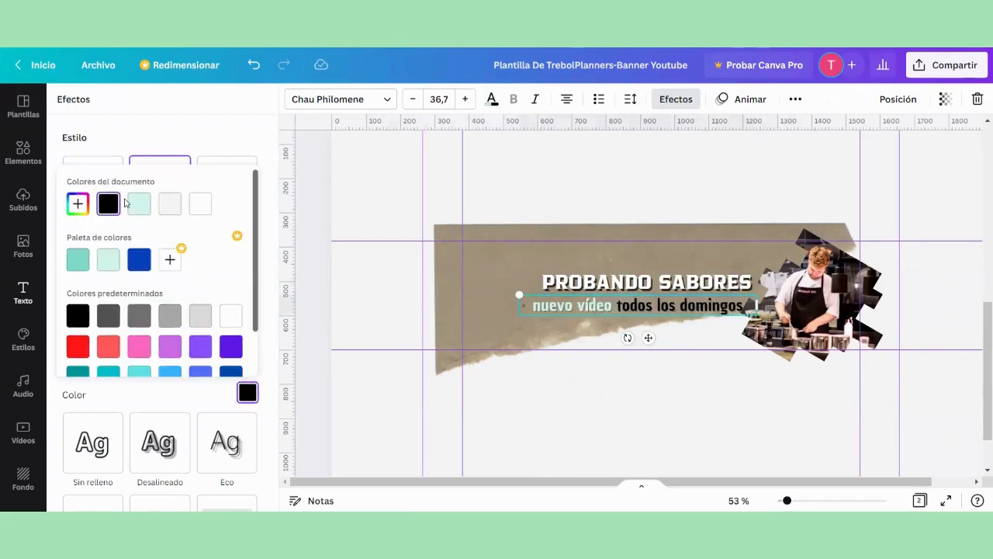
pyautogui.click(307, 157)
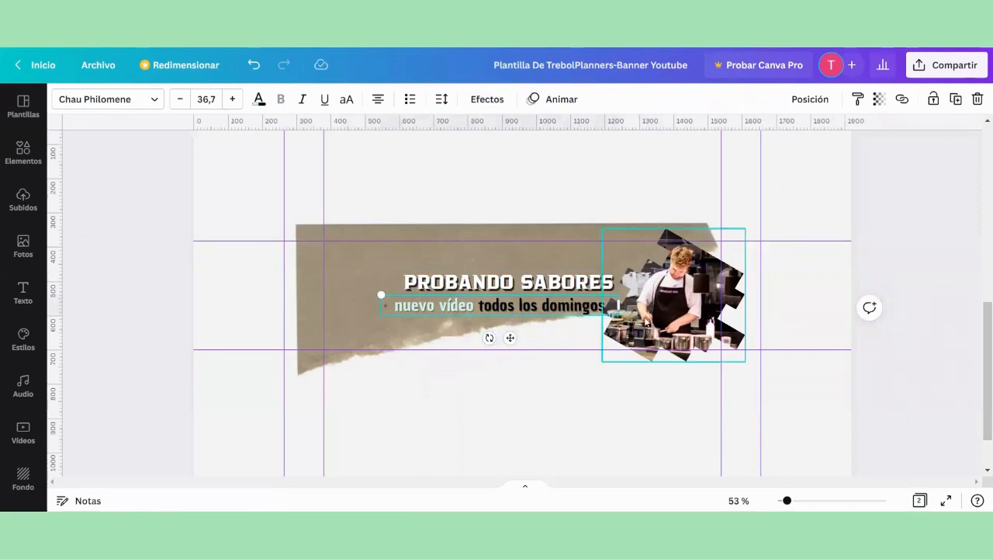
# Step: Shrink the subtitle to font size 31,9 and place it directly beneath the title
pyautogui.moveTo(381, 295); pyautogui.dragTo(456, 304)
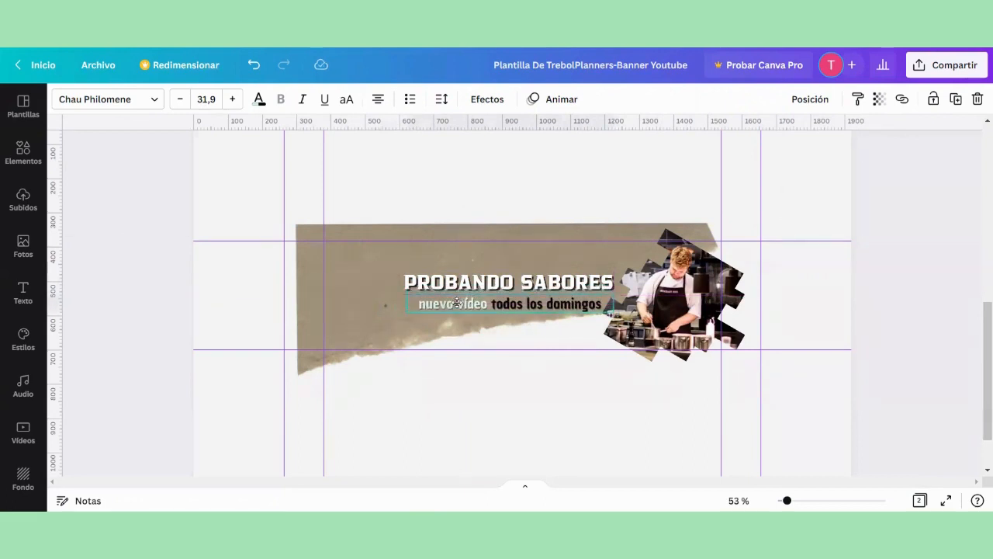
pyautogui.click(168, 277)
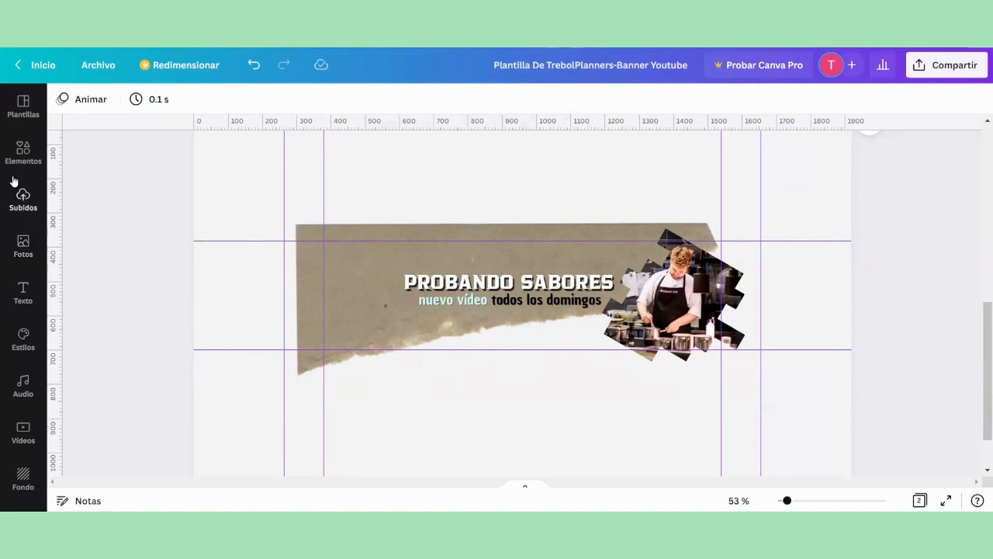
# Step: Search the elements for "facebook" and add the blue square Facebook logo to the banner
pyautogui.click(23, 151)
pyautogui.click(228, 106)
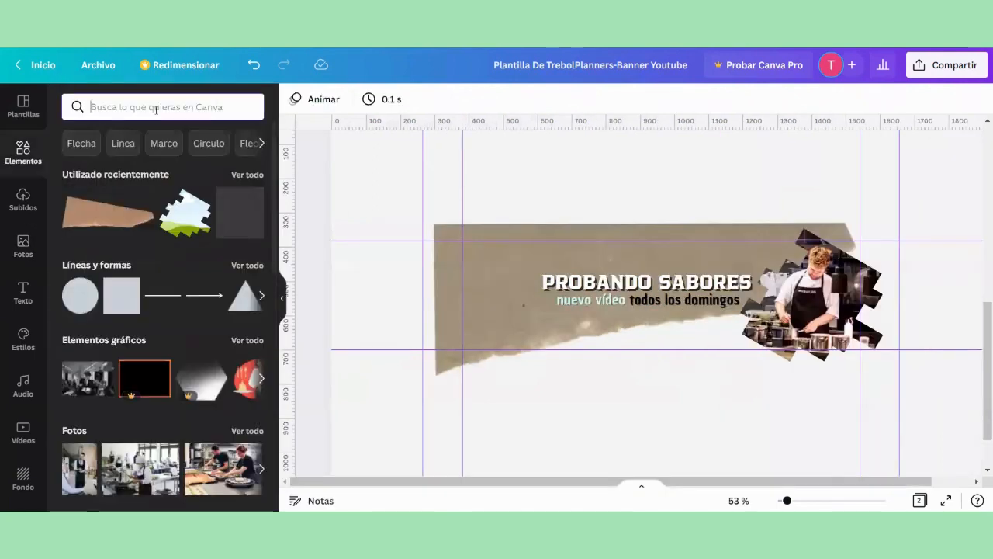
pyautogui.write('facebo')
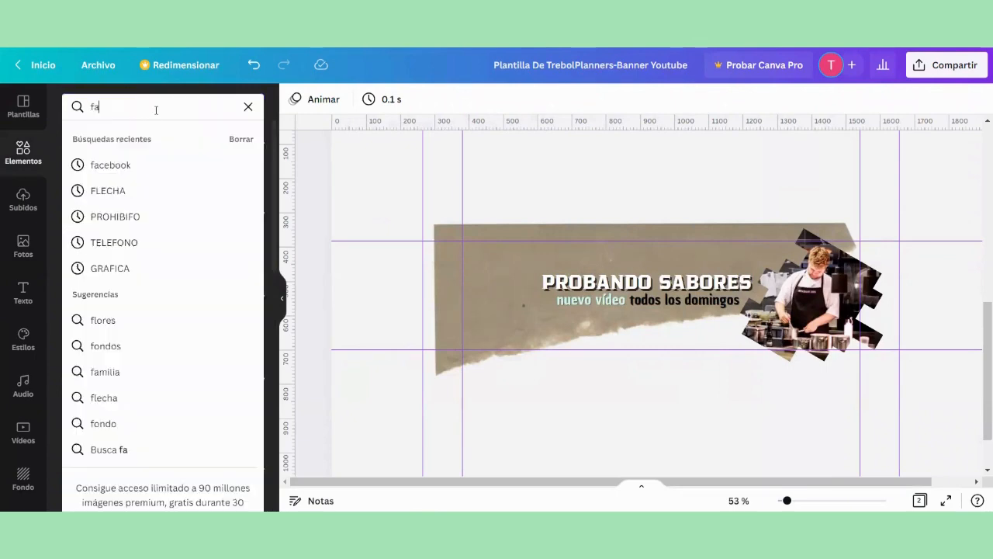
pyautogui.click(150, 172)
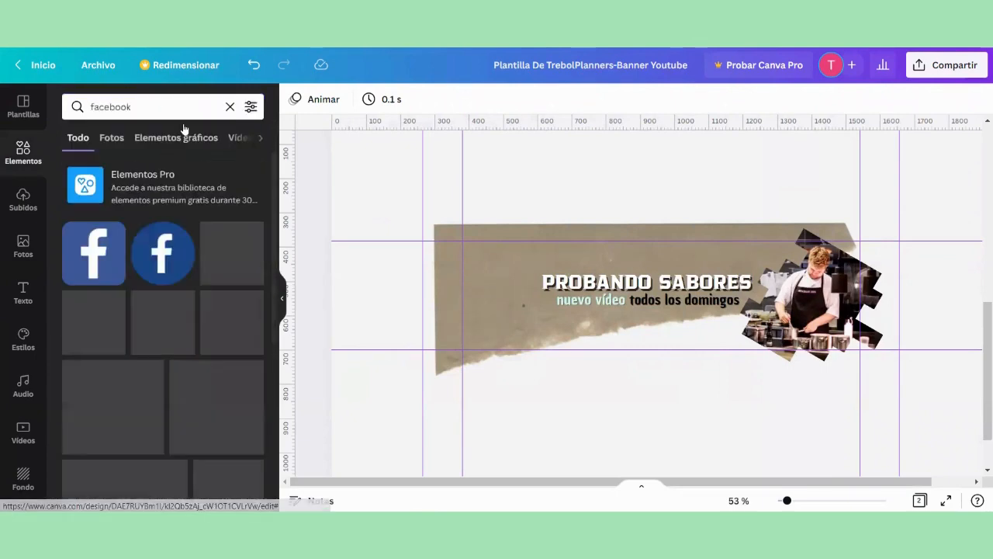
pyautogui.click(91, 266)
# Step: Search the elements for "instagram" and add the colored square Instagram logo to the banner
pyautogui.click(229, 106)
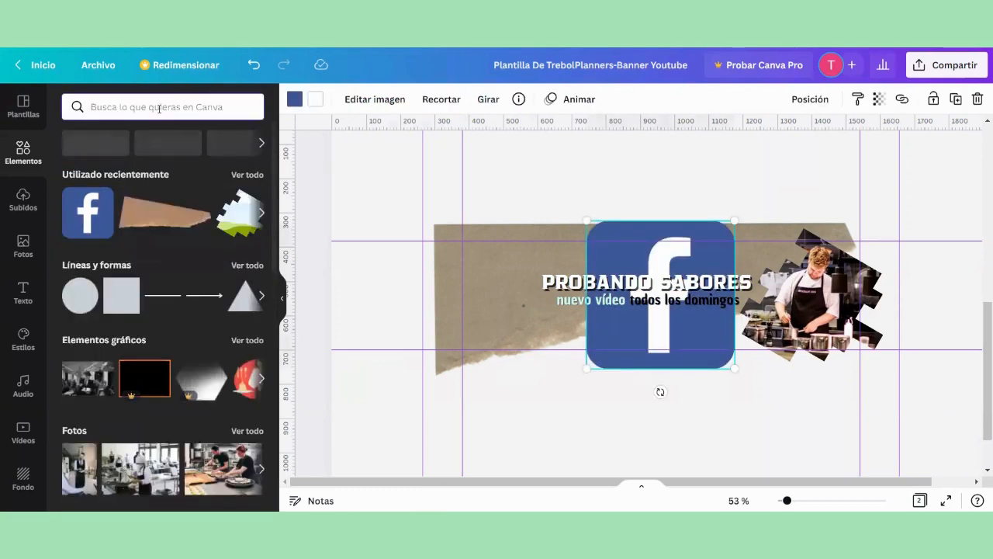
pyautogui.write('insa')
pyautogui.click(155, 165)
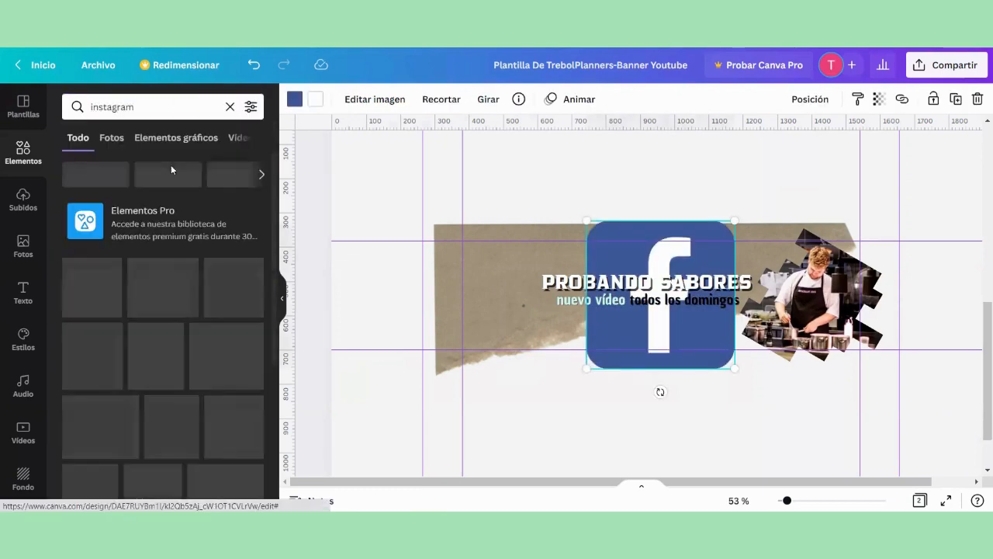
pyautogui.click(93, 256)
# Step: Search the elements for "tiktok" and add the black square TikTok logo without lettering to the banner
pyautogui.click(230, 106)
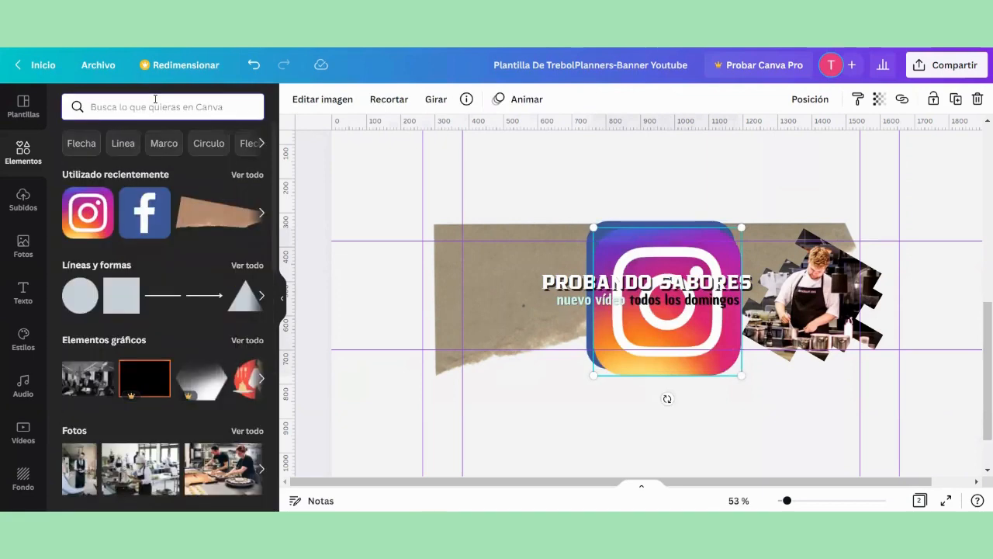
pyautogui.write('tiktok')
pyautogui.click(166, 163)
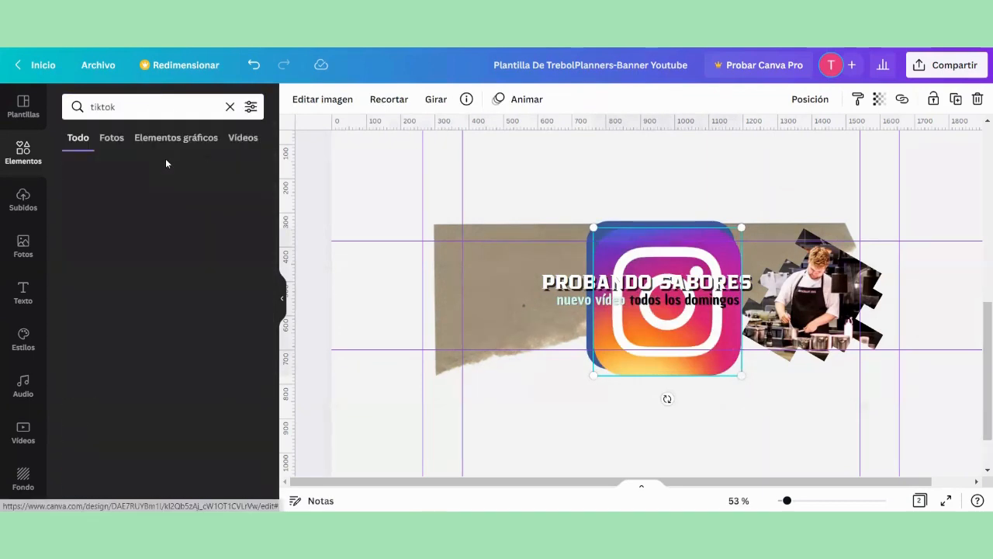
pyautogui.click(93, 256)
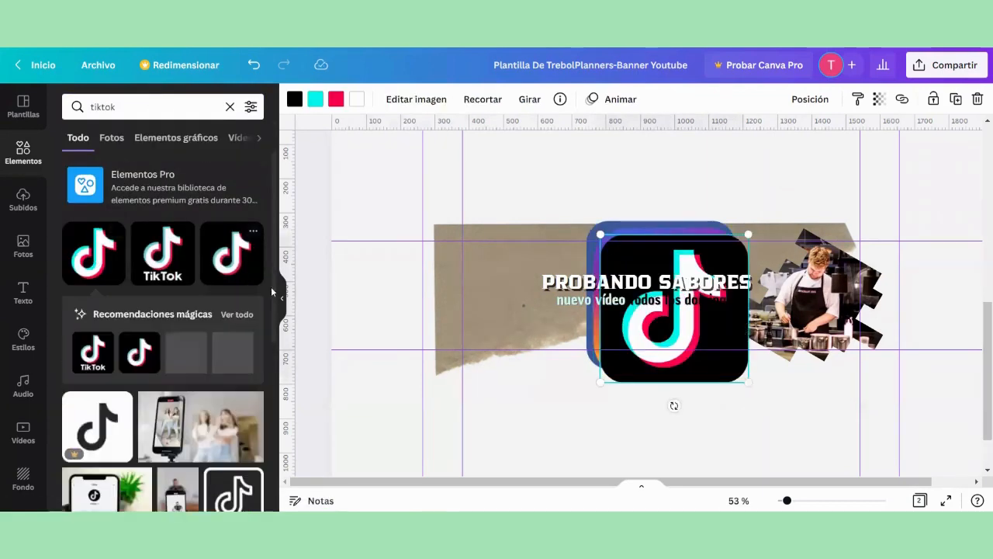
pyautogui.click(282, 297)
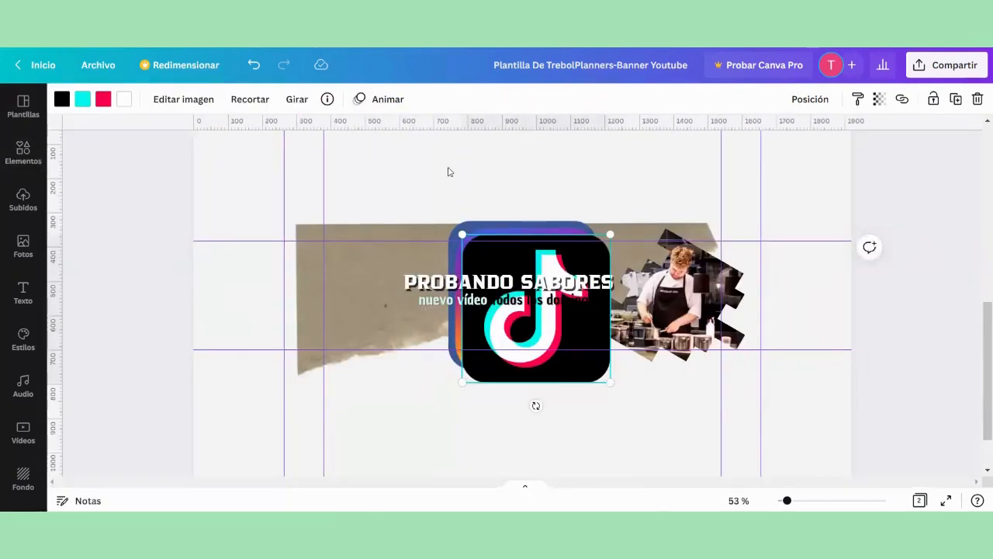
# Step: Lock the title "PROBANDO SABORES" and the subtitle beneath it in place
pyautogui.click(427, 285)
pyautogui.click(933, 102)
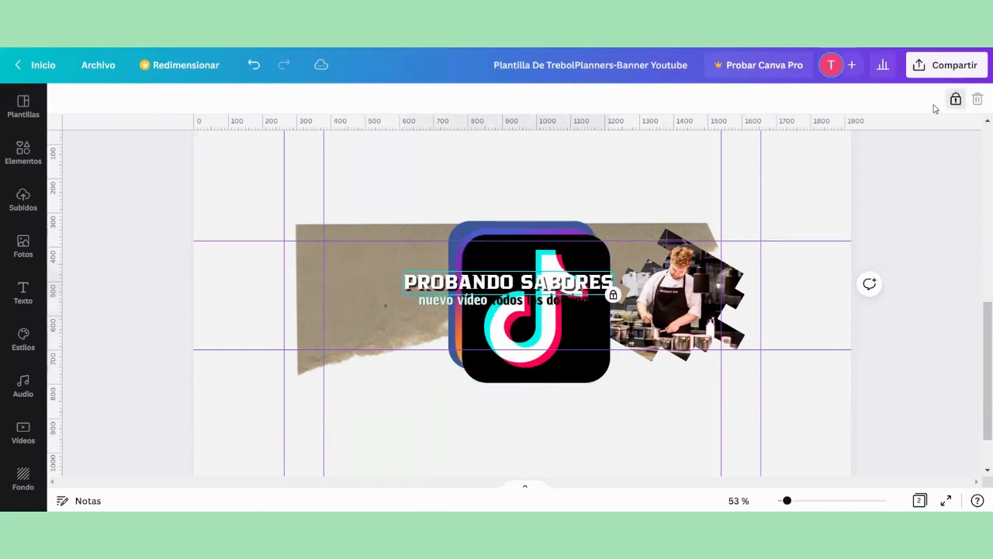
pyautogui.click(442, 300)
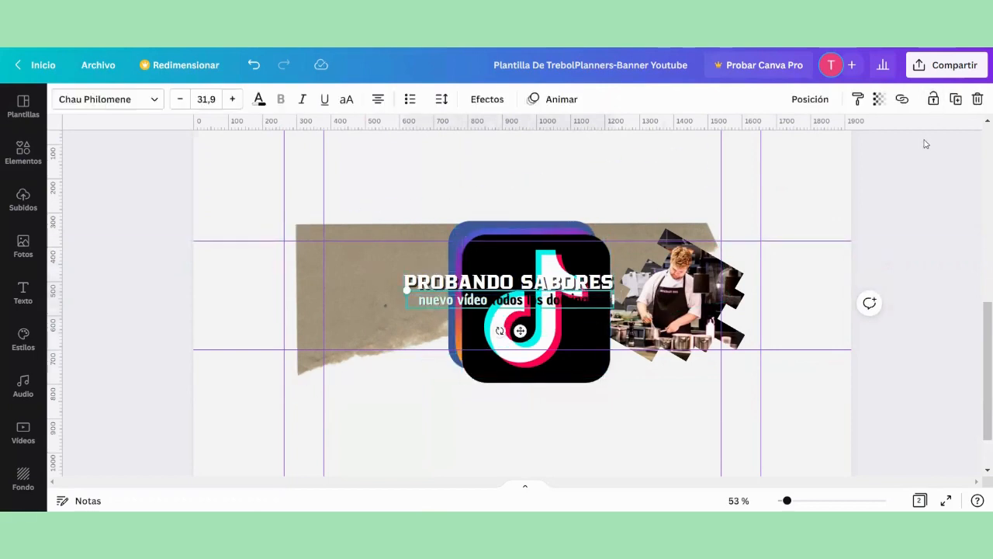
pyautogui.click(931, 100)
pyautogui.click(807, 188)
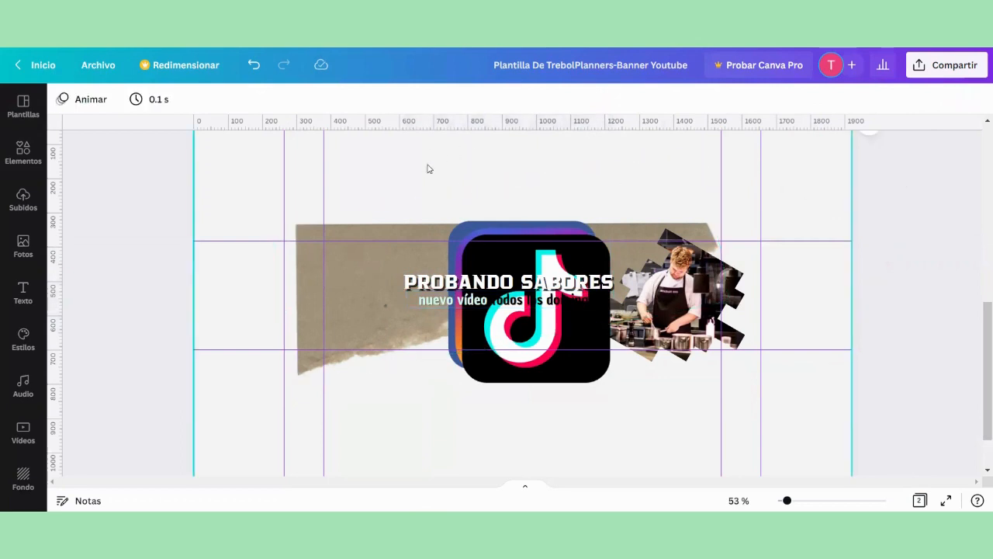
# Step: Shrink the three social media logos together to small icons and move them onto the lower left of the torn paper
pyautogui.moveTo(429, 168); pyautogui.dragTo(559, 395)
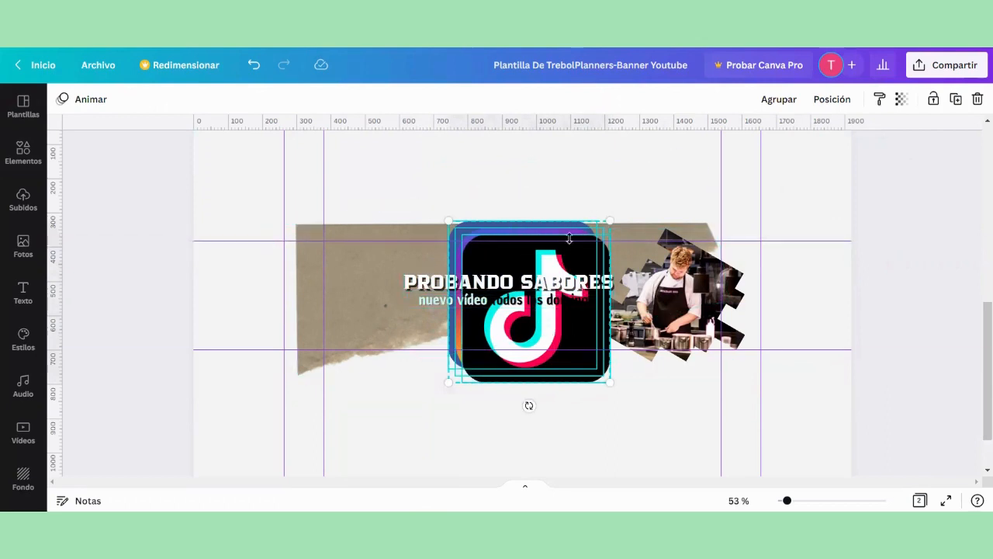
pyautogui.moveTo(605, 377); pyautogui.dragTo(352, 327)
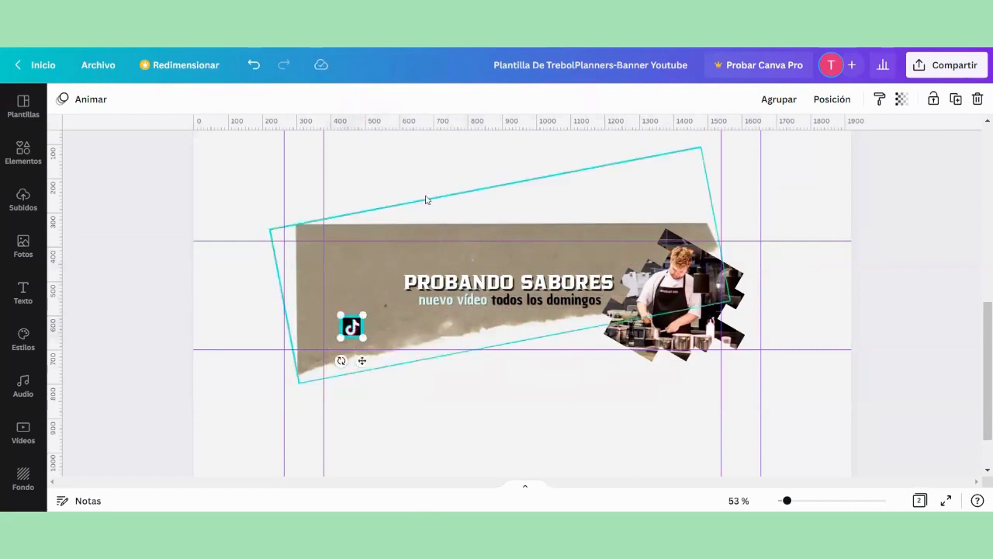
pyautogui.click(118, 196)
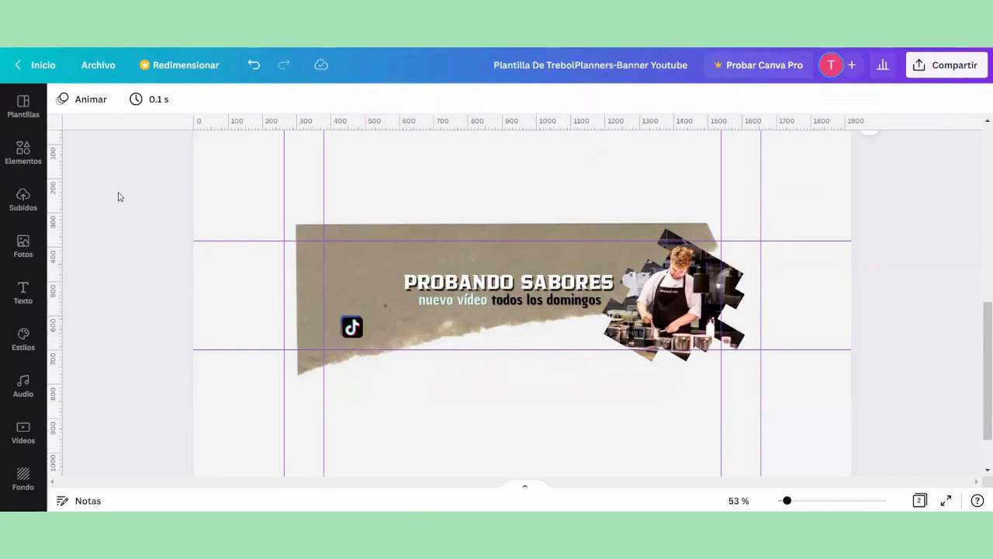
# Step: Spread the stacked icons into an evenly spaced row ordered Facebook, Instagram, TikTok
pyautogui.moveTo(351, 326); pyautogui.dragTo(381, 329)
pyautogui.click(351, 327)
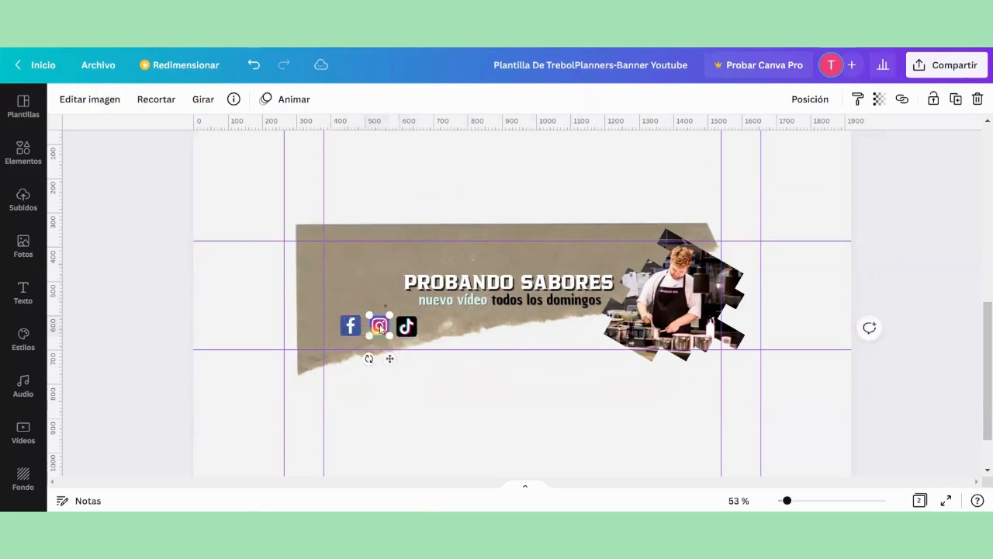
pyautogui.click(129, 279)
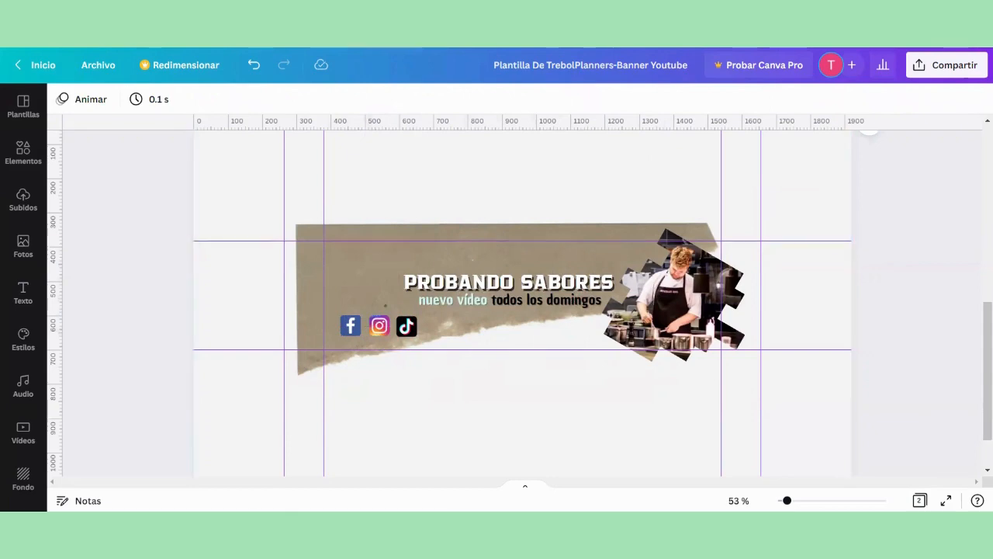
# Step: Review the whole banner and undo the last size change of the torn paper
pyautogui.scroll(5, 534, 289)
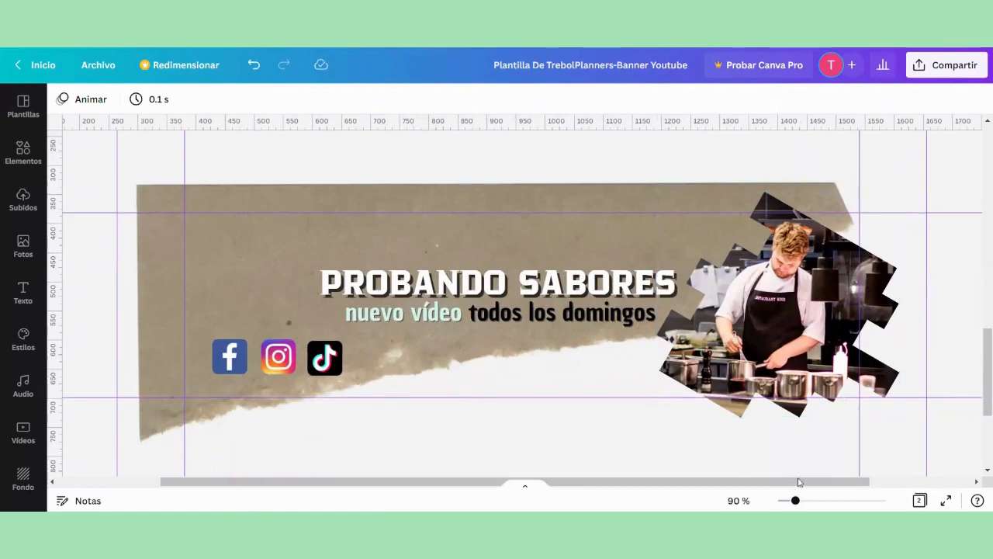
pyautogui.scroll(-4, 805, 494)
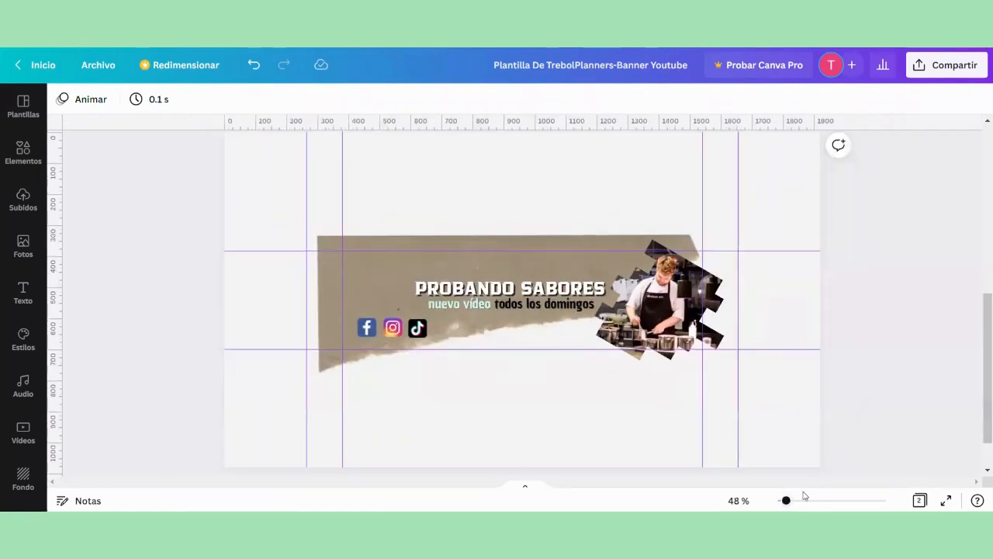
pyautogui.scroll(-2, 774, 226)
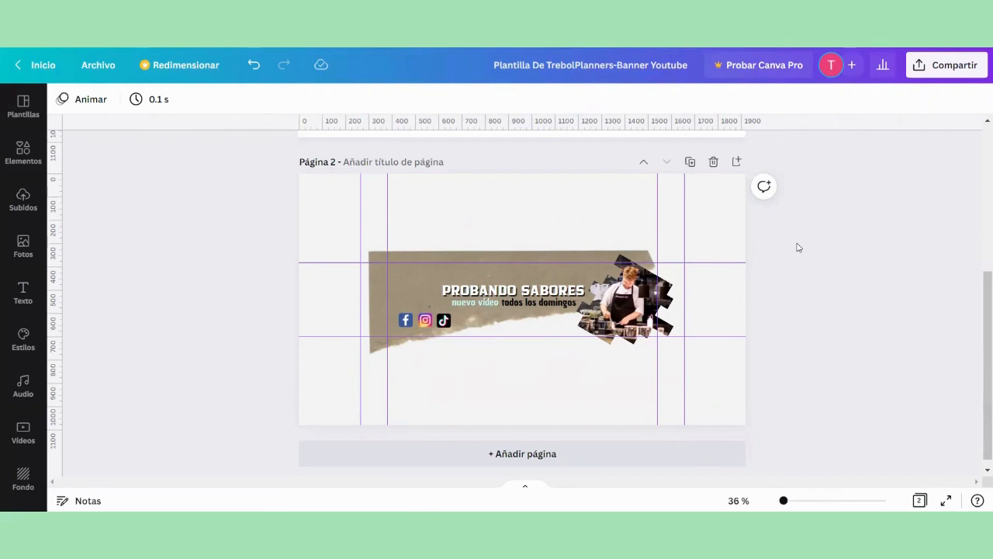
pyautogui.hotkey('ctrl', 'z')
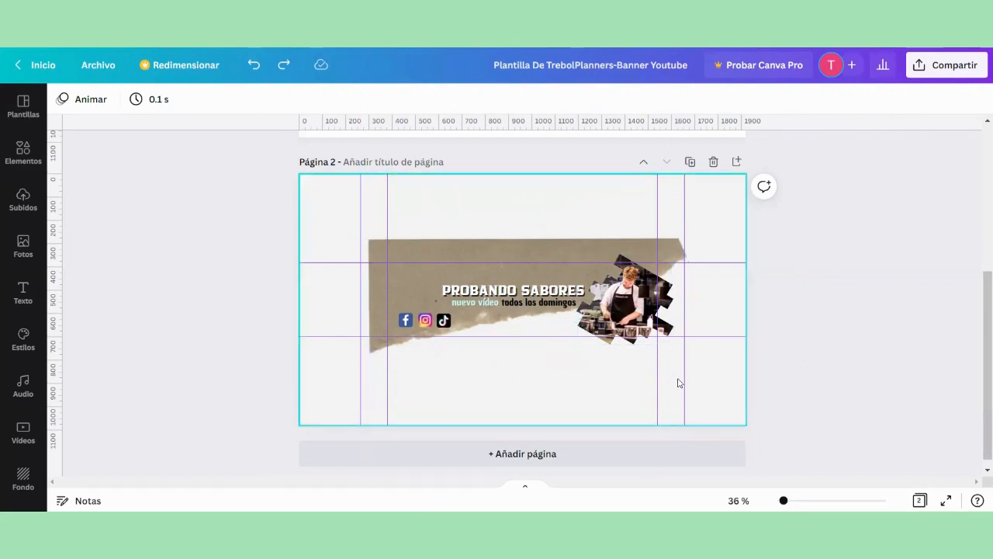
# Step: Try enlarging the torn paper so that it extends beyond the outer vertical guides on both sides
pyautogui.click(589, 233)
pyautogui.moveTo(672, 188); pyautogui.dragTo(680, 168)
pyautogui.moveTo(368, 357); pyautogui.dragTo(348, 392)
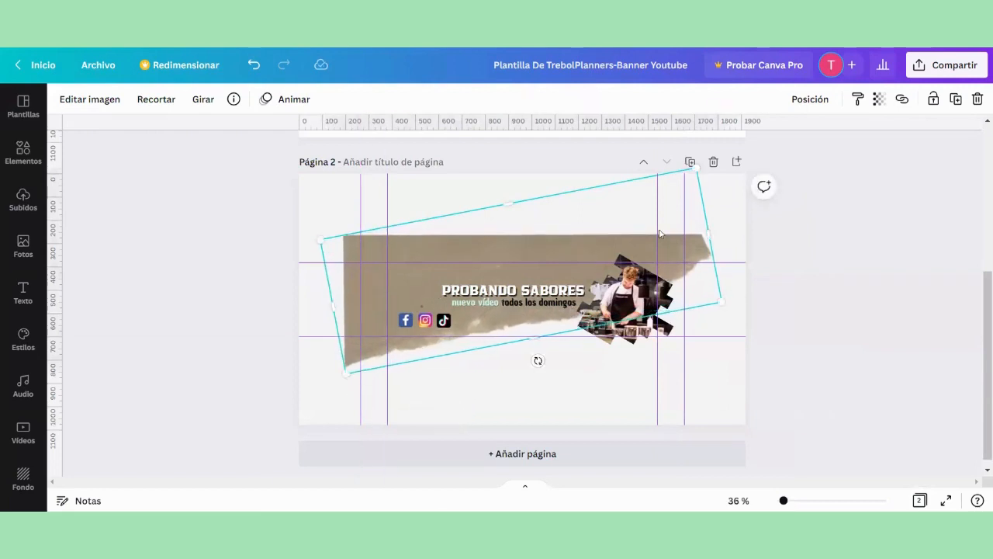
pyautogui.click(776, 247)
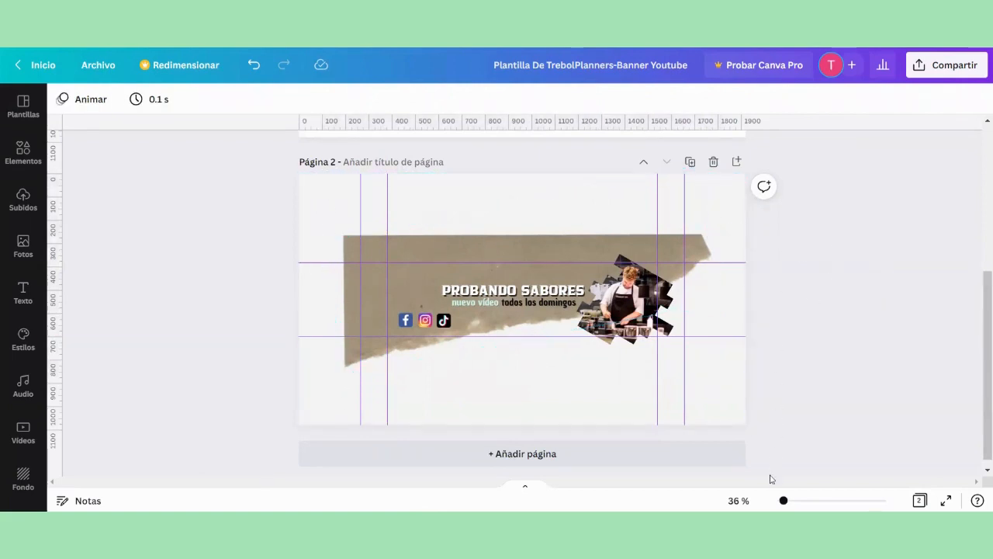
# Step: Download only page 2 of the banner design as a PNG, leaving page 1 out of the selection
pyautogui.keyDown('ctrl'); pyautogui.scroll(5, 772, 493); pyautogui.keyUp('ctrl')
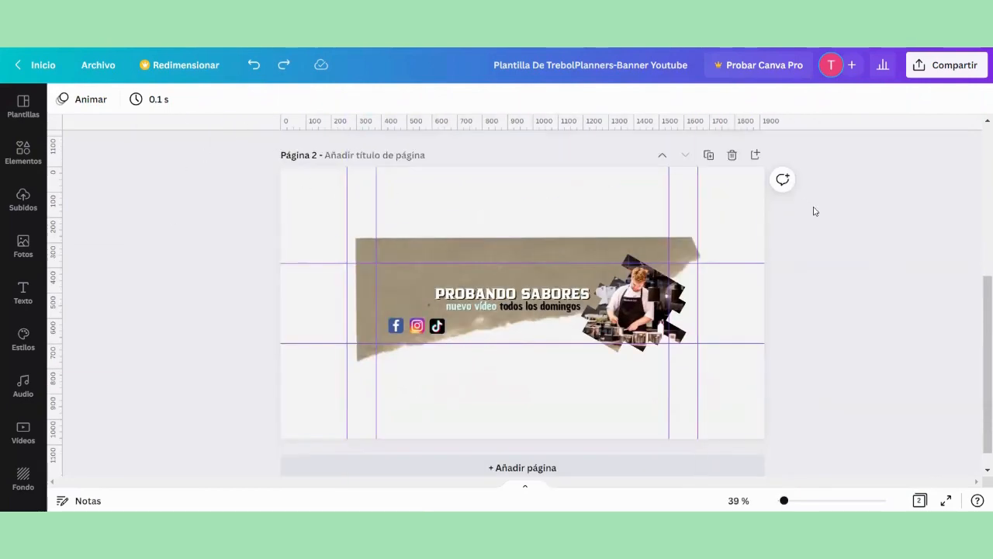
pyautogui.click(928, 70)
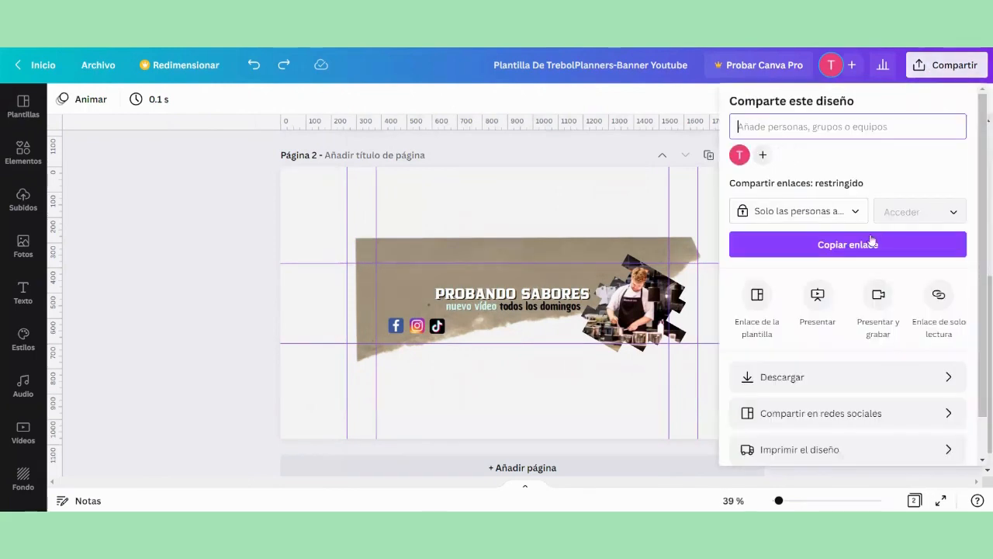
pyautogui.click(810, 383)
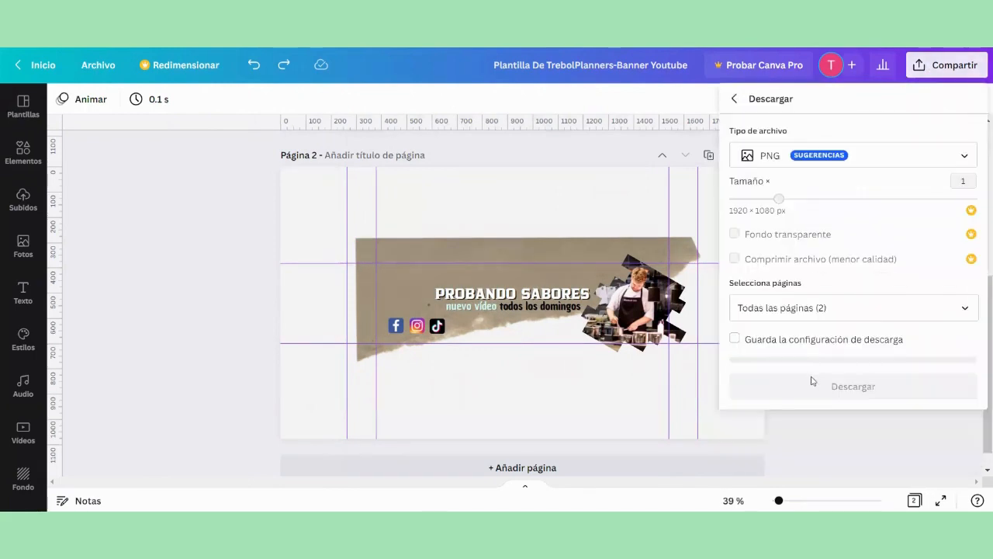
pyautogui.click(741, 308)
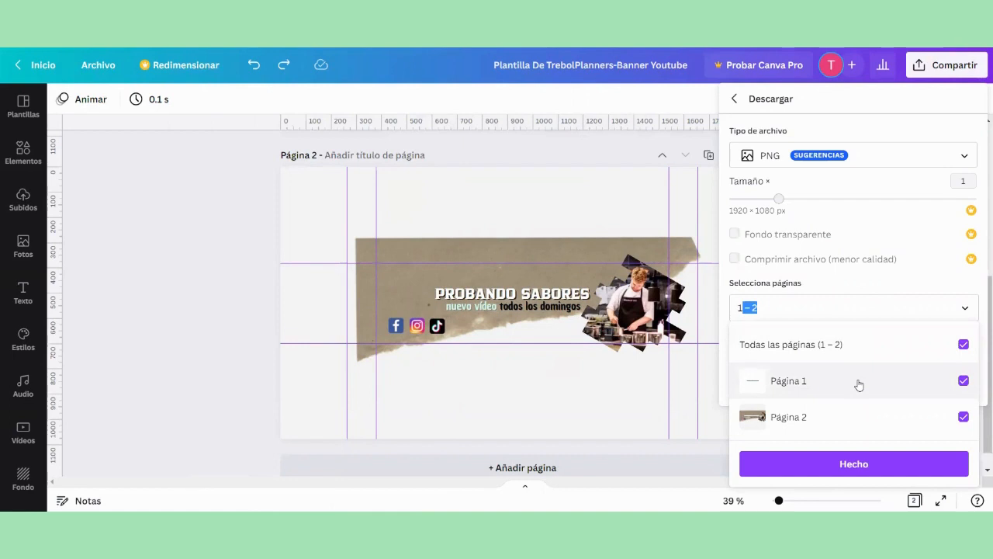
pyautogui.click(963, 381)
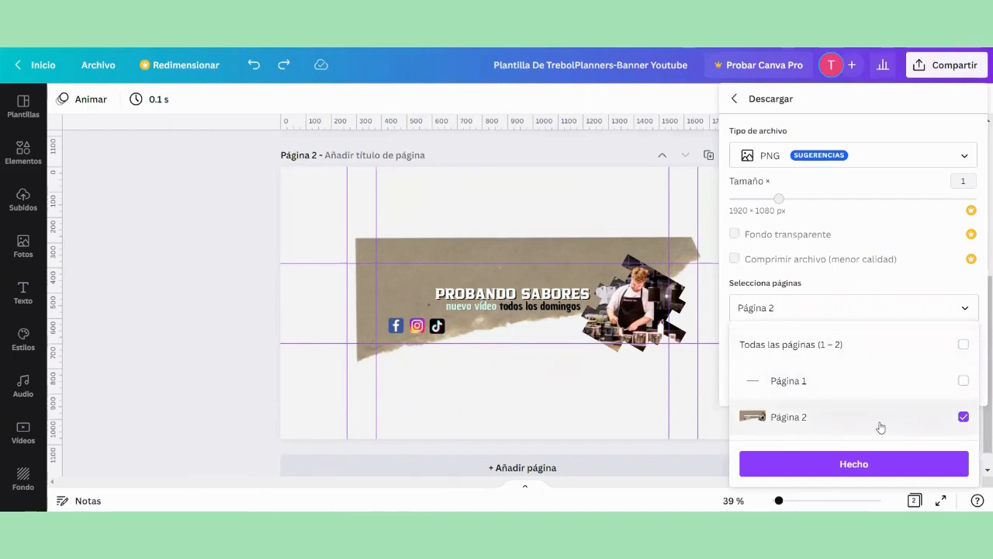
pyautogui.click(874, 464)
pyautogui.click(898, 393)
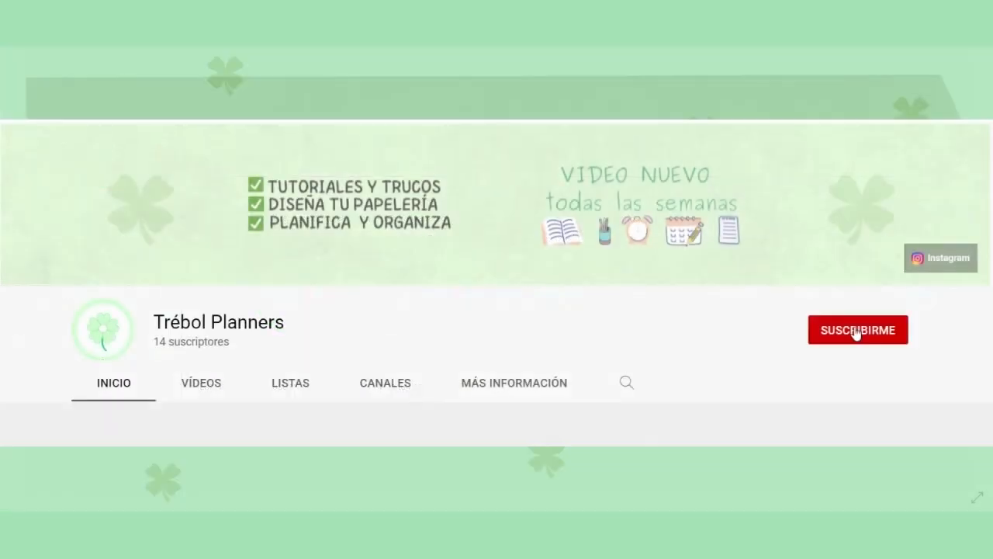
# Step: Switch to YouTube, subscribe to the Trébol Planners channel and turn on all of its notifications
pyautogui.click(856, 333)
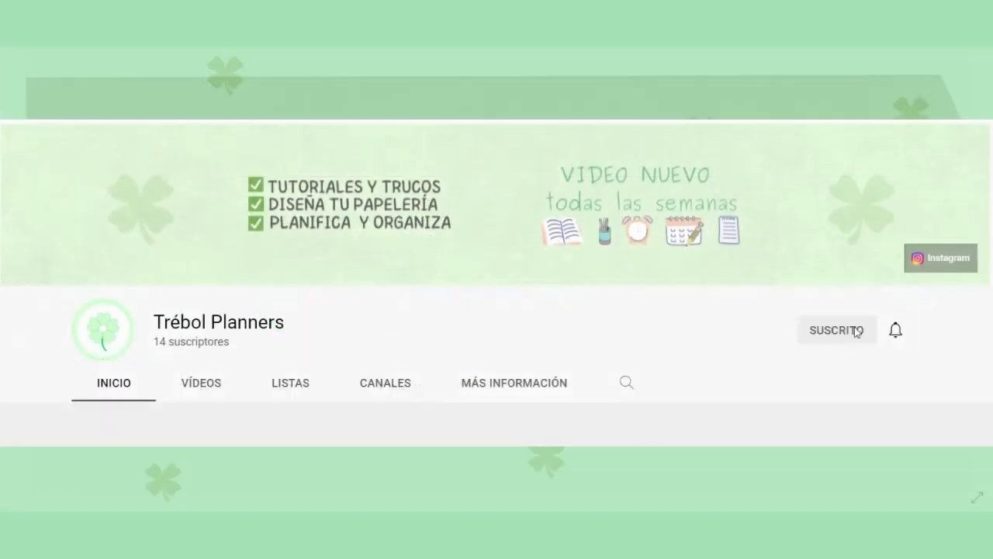
pyautogui.click(898, 330)
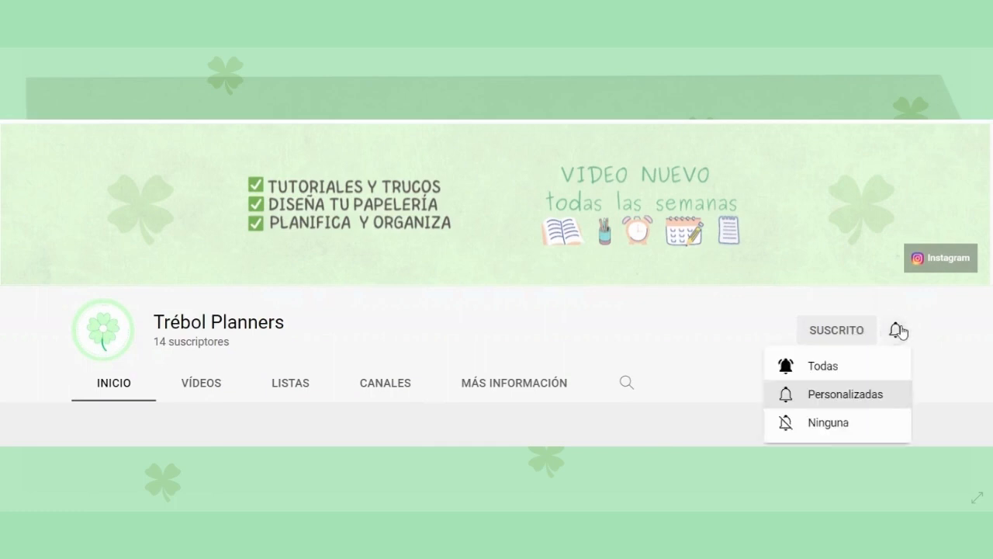
pyautogui.click(885, 367)
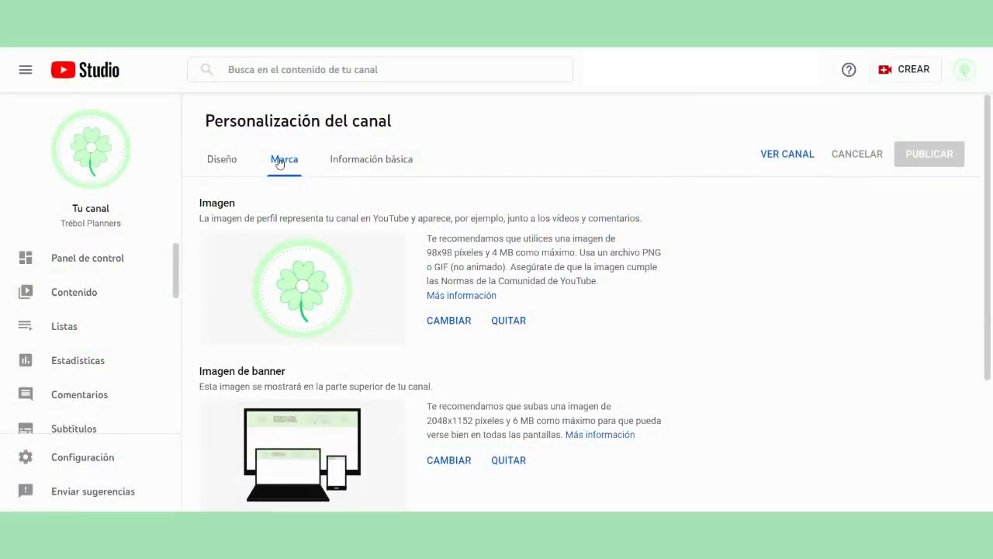
pyautogui.moveTo(983, 161); pyautogui.dragTo(984, 218)
pyautogui.moveTo(194, 296); pyautogui.dragTo(304, 295)
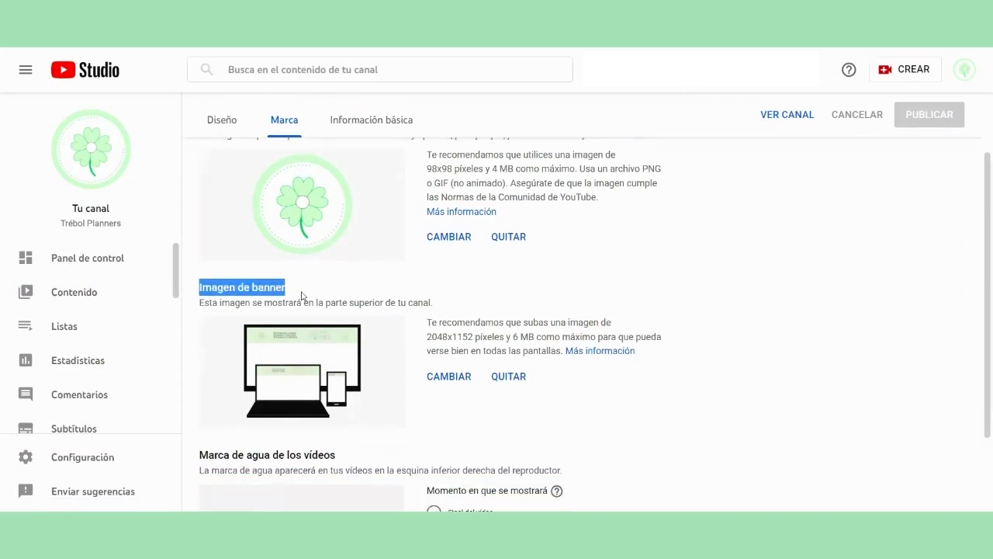
pyautogui.click(451, 381)
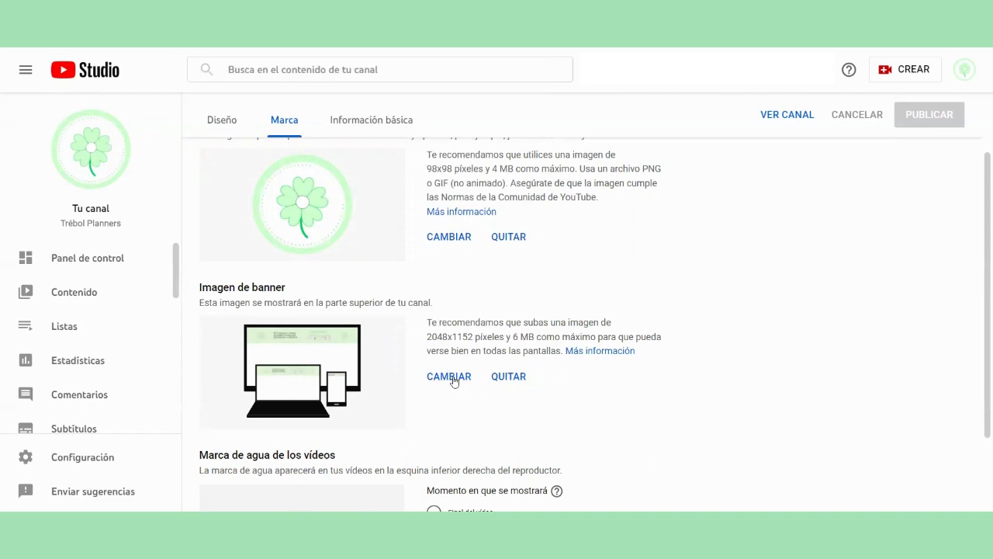
pyautogui.click(454, 380)
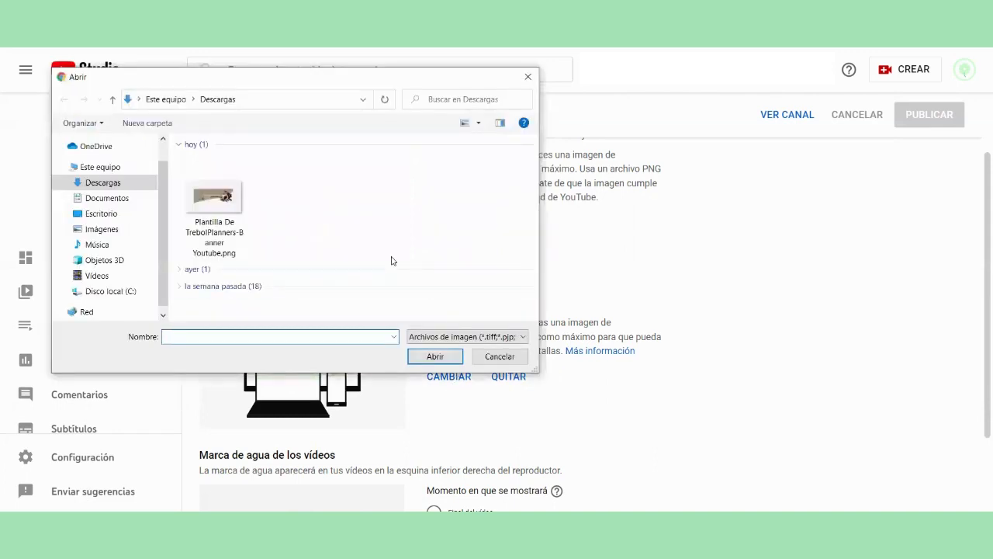
pyautogui.click(235, 205)
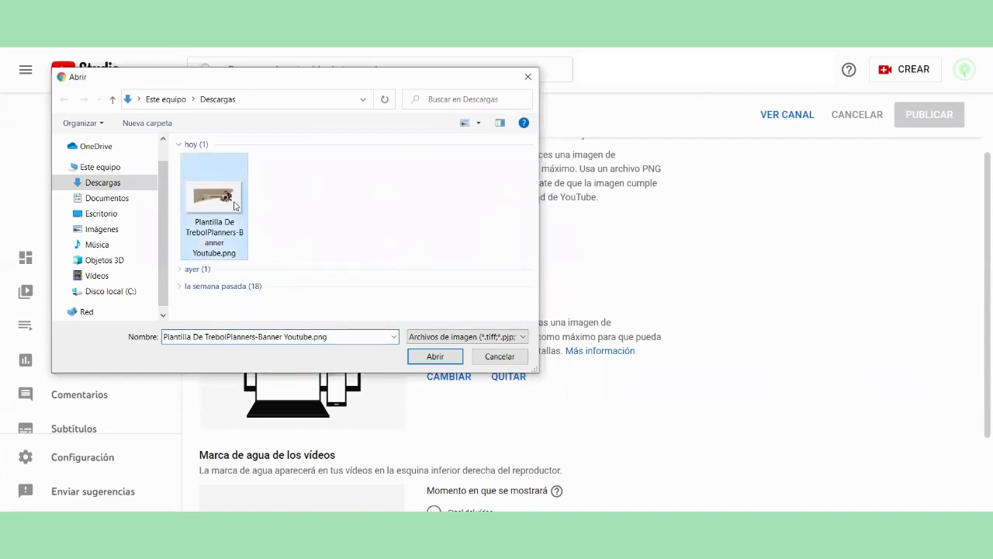
pyautogui.click(411, 359)
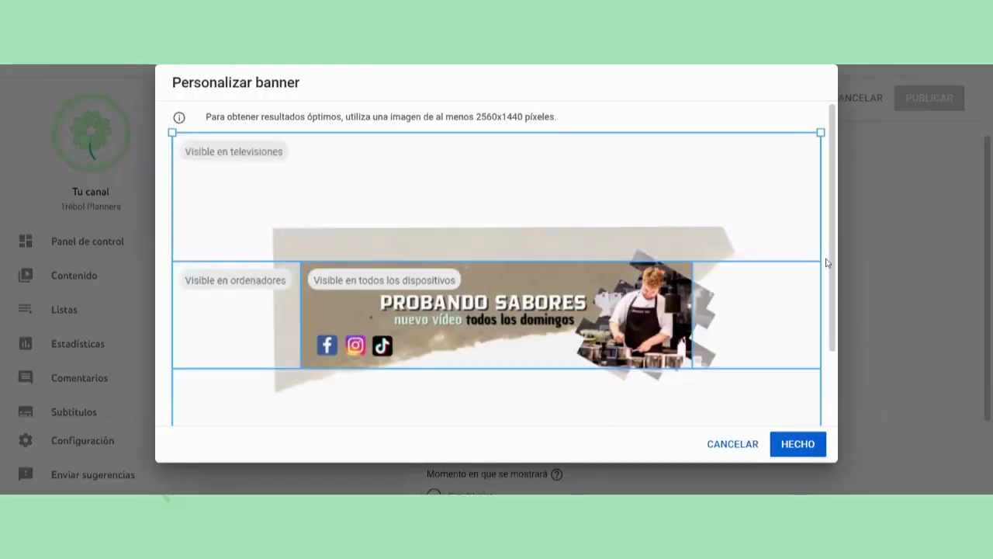
# Step: Examine how the uploaded banner fits the areas visible on televisions, computers and all devices
pyautogui.moveTo(828, 261)
pyautogui.mouseDown()
pyautogui.moveTo(834, 354)
pyautogui.moveTo(835, 273)
pyautogui.mouseUp()
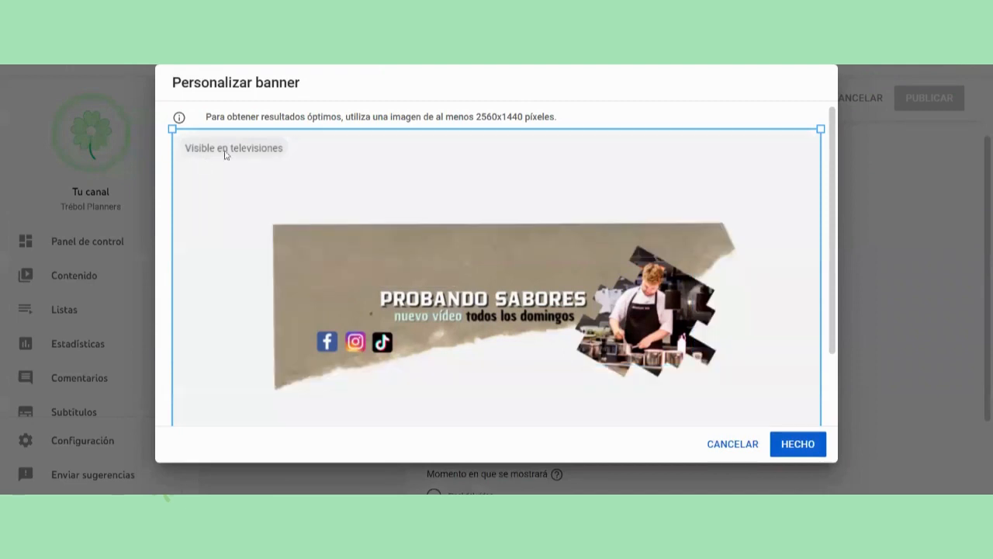
pyautogui.scroll(-2, 730, 373)
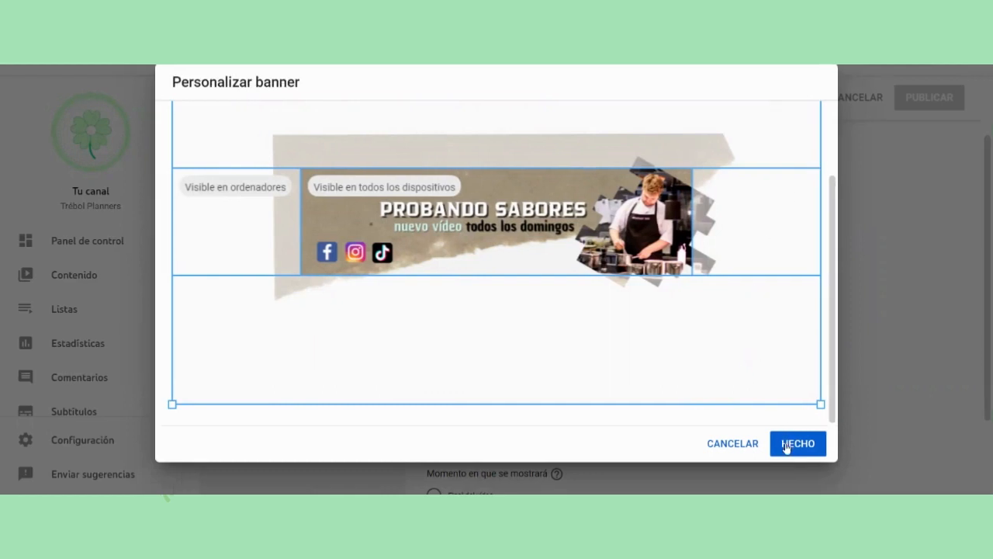
pyautogui.scroll(2, 568, 334)
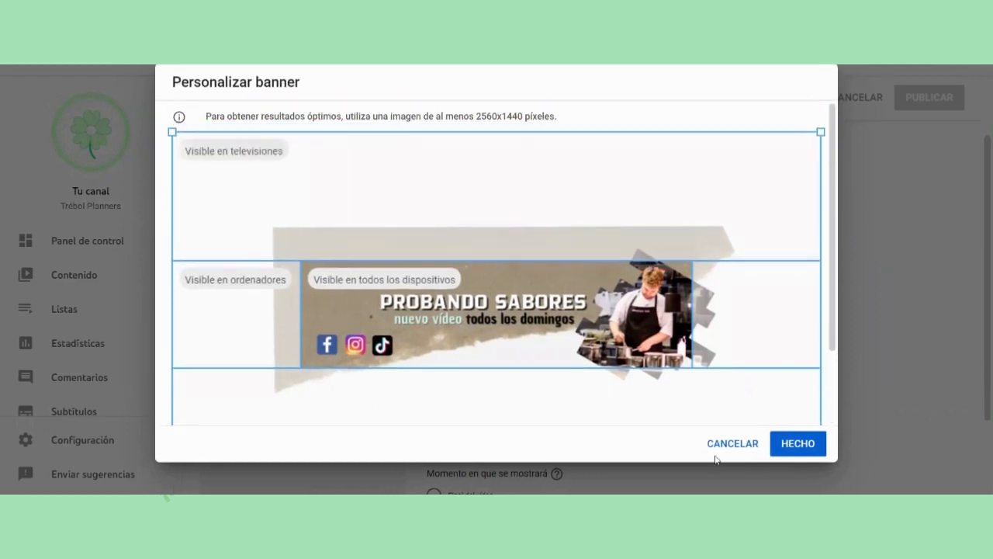